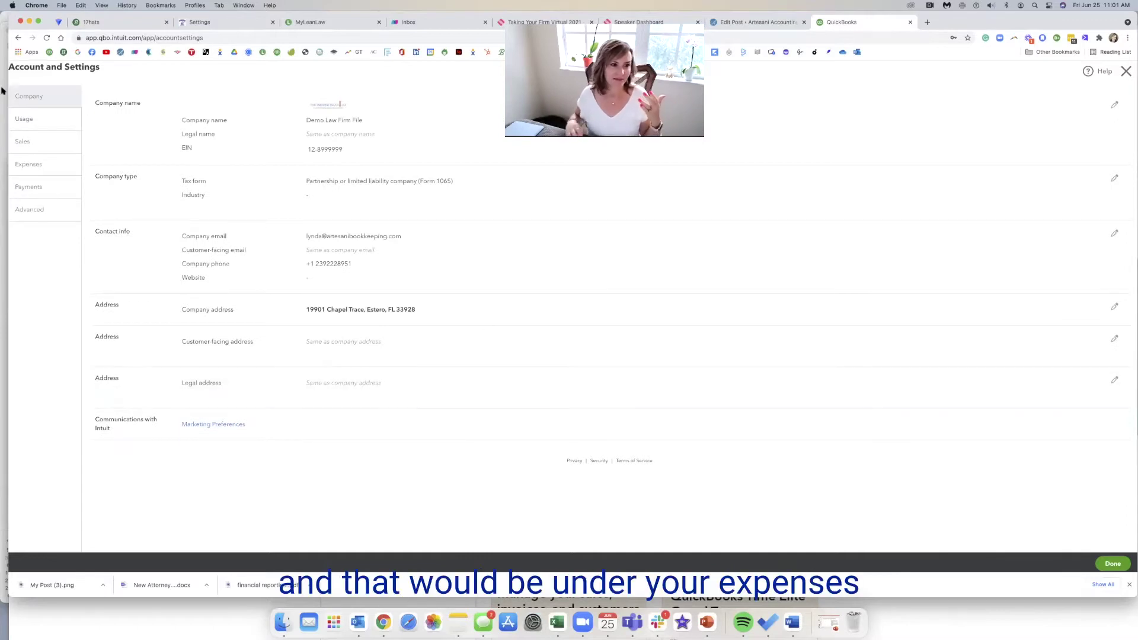
Turn on tracking expenses and items by customer in the Bills and expenses settings, save, and close the settings
click(69, 170)
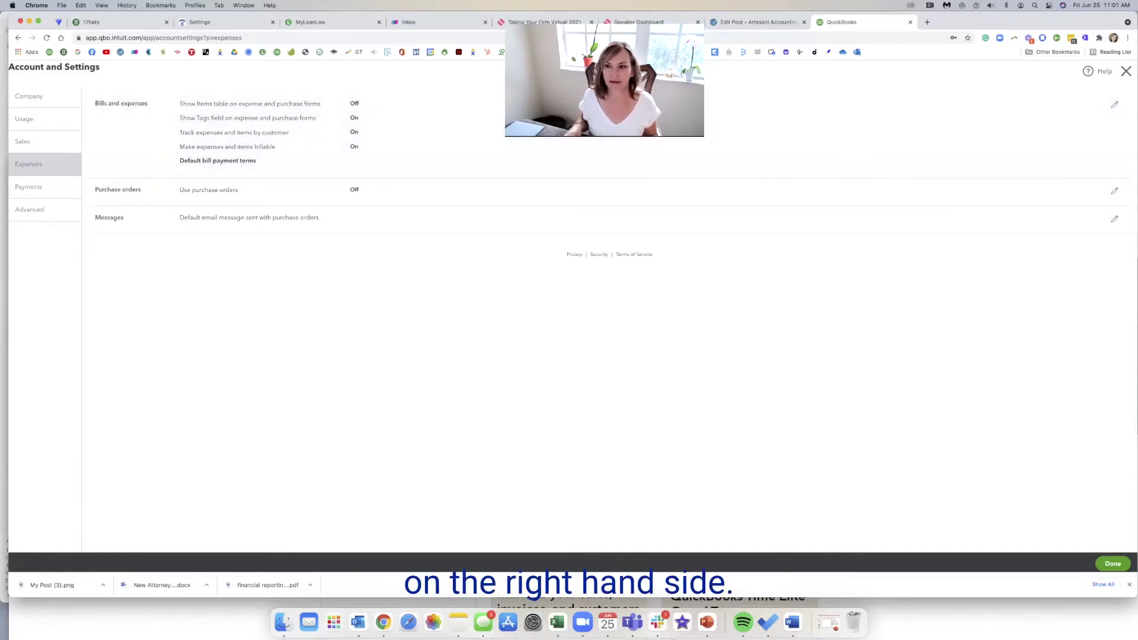
click(1114, 106)
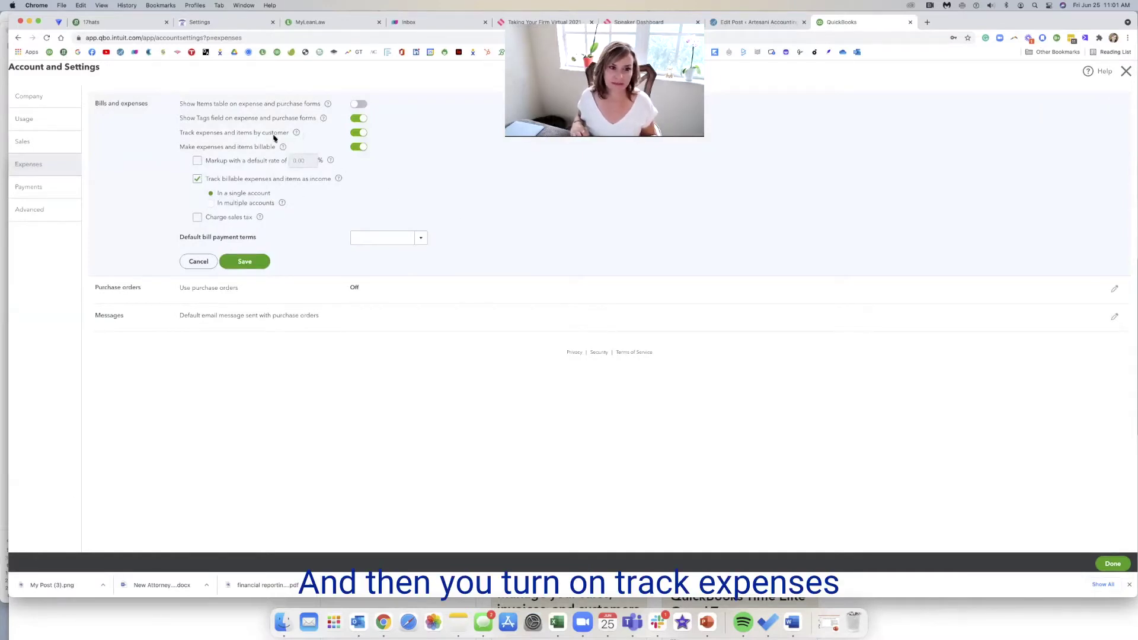
click(359, 136)
click(363, 134)
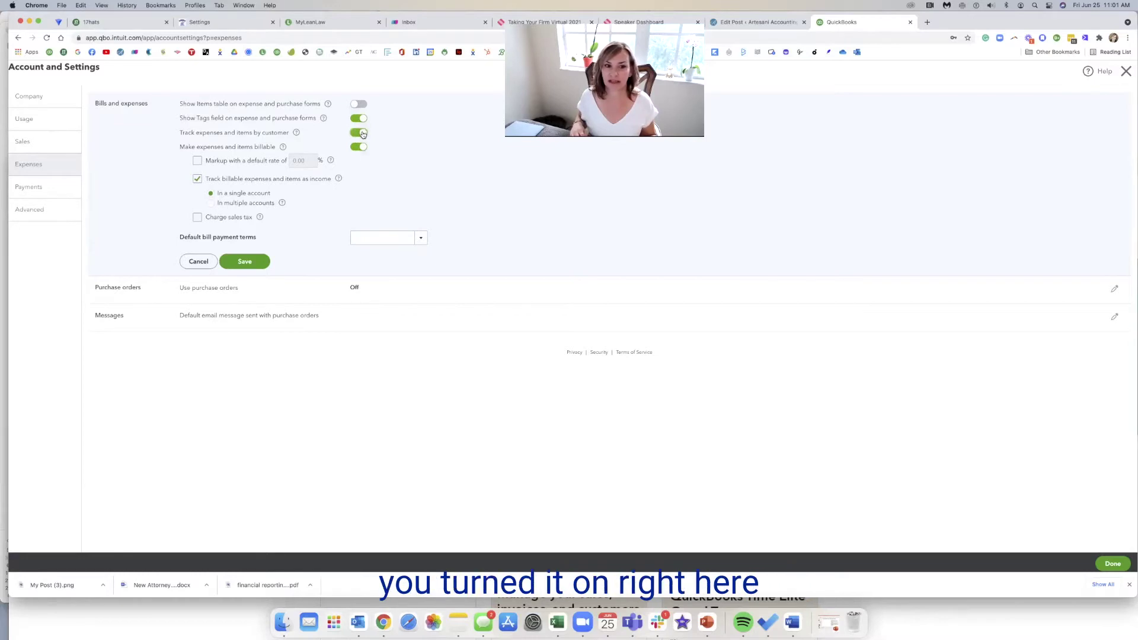
click(251, 262)
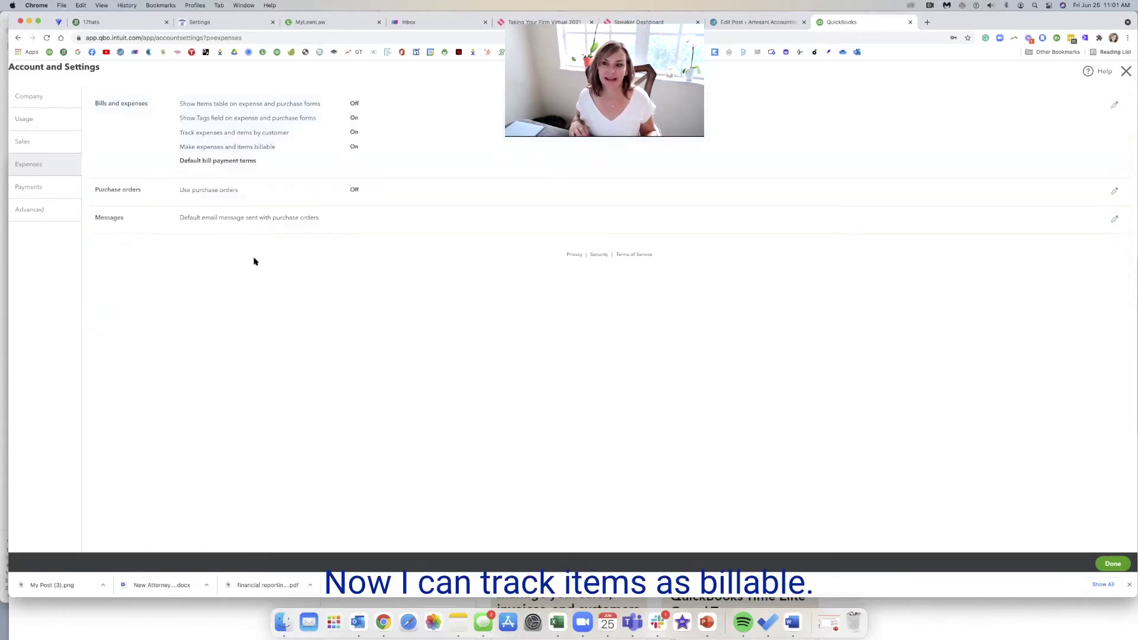
click(1125, 73)
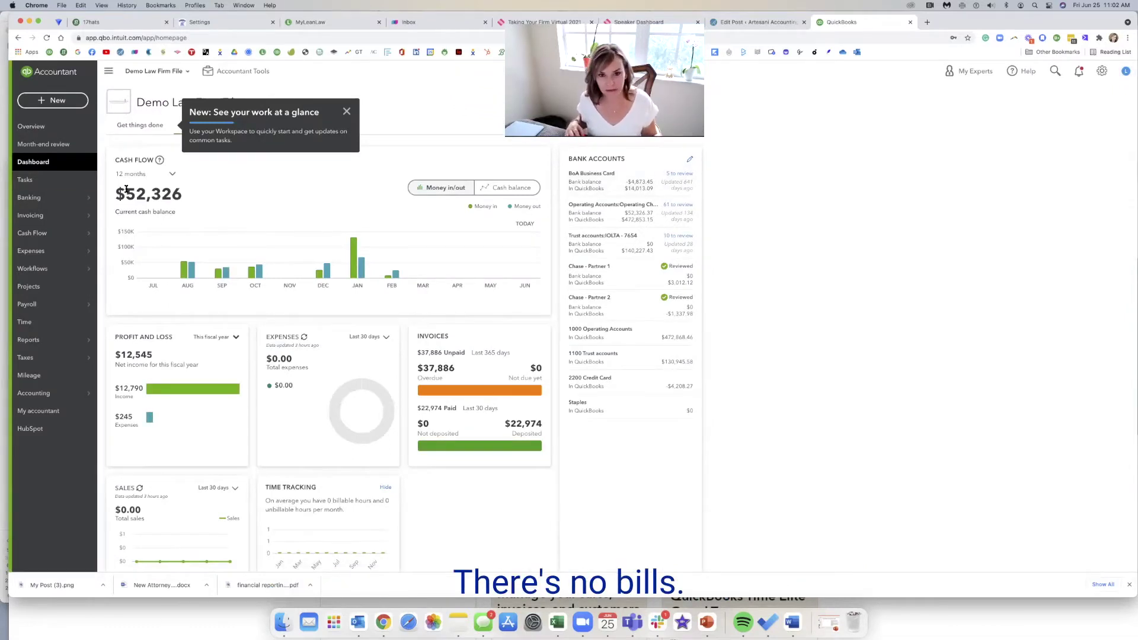
Create a new bill for the vendor Federal Express
click(52, 100)
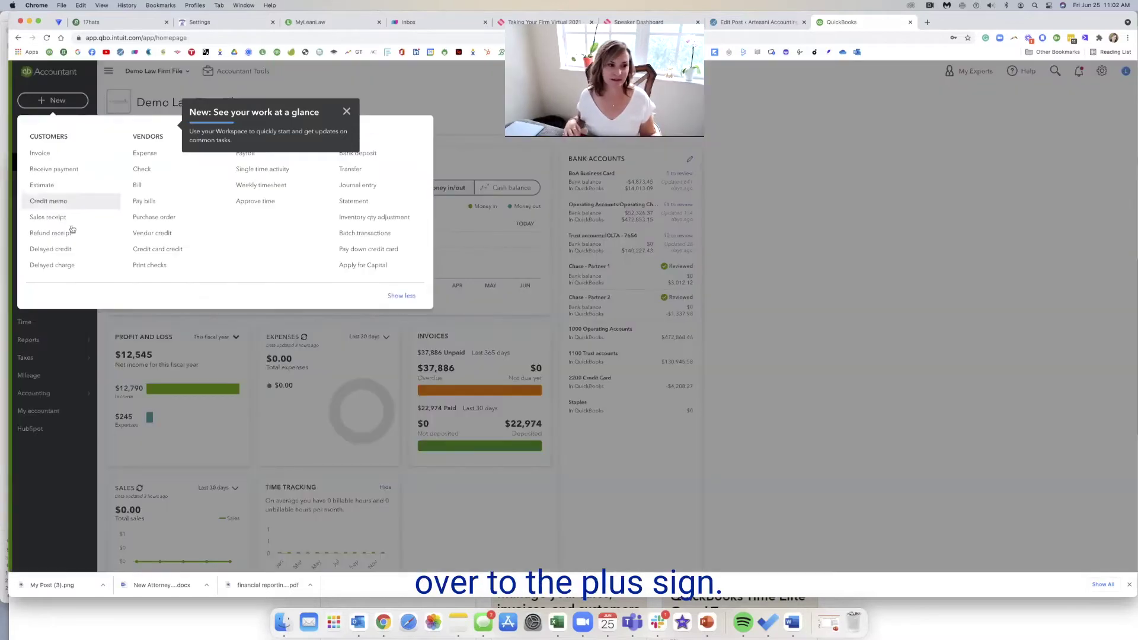
click(128, 186)
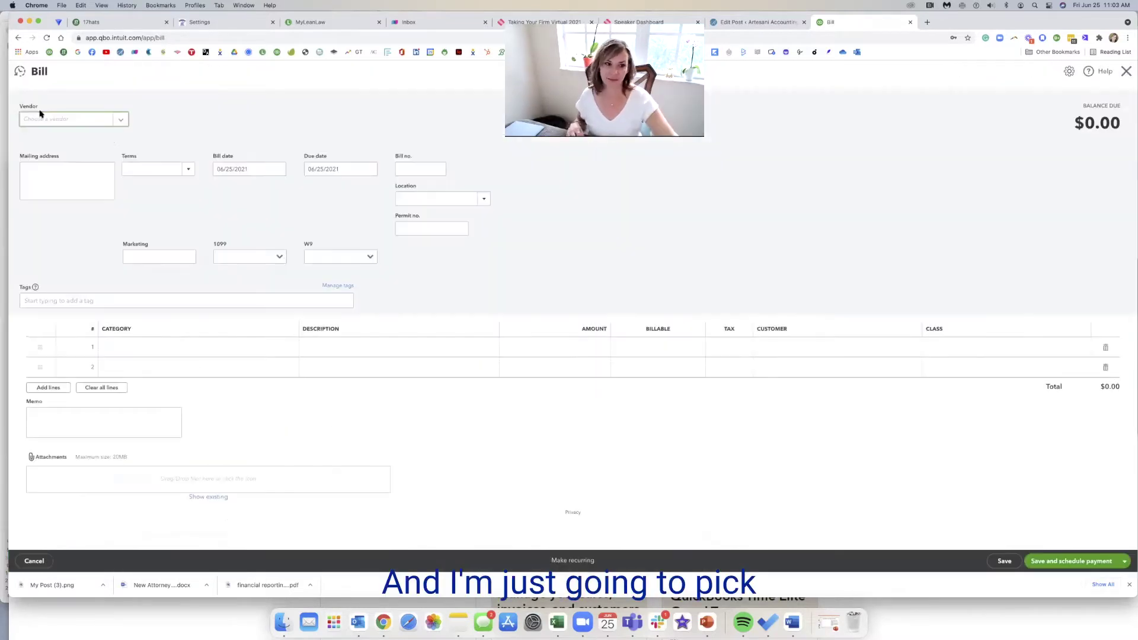
text(fed)
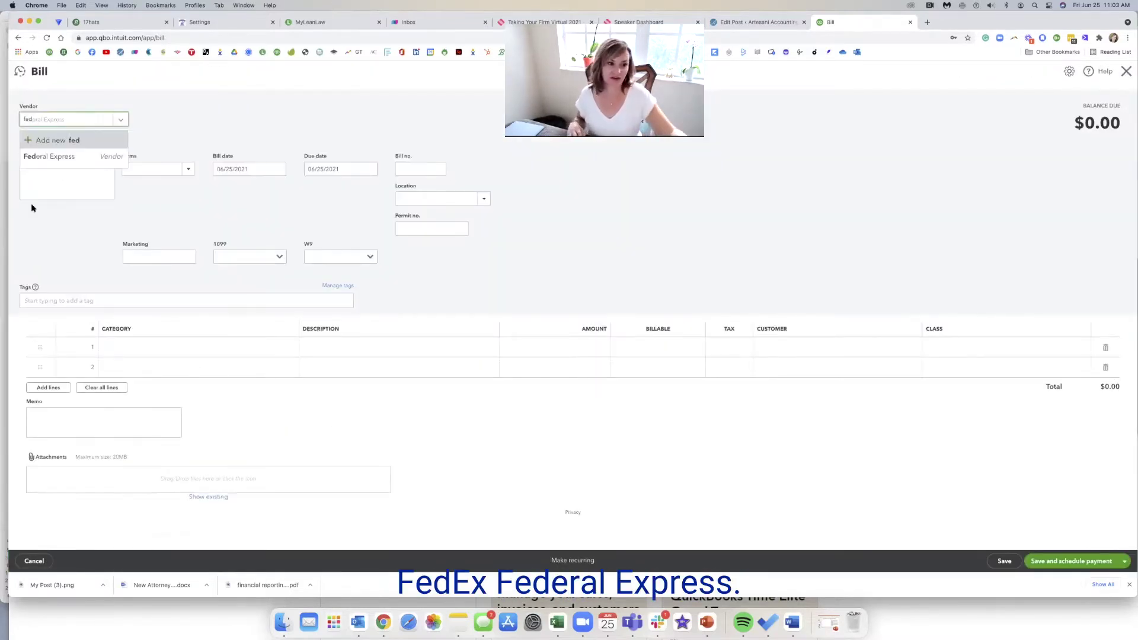
click(83, 156)
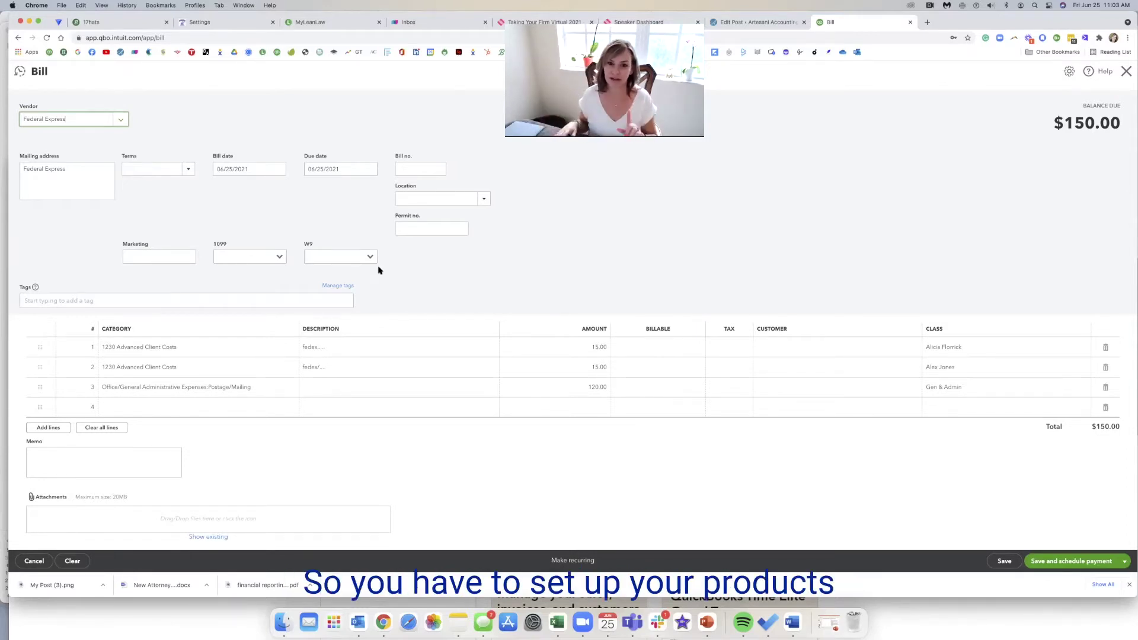
click(370, 256)
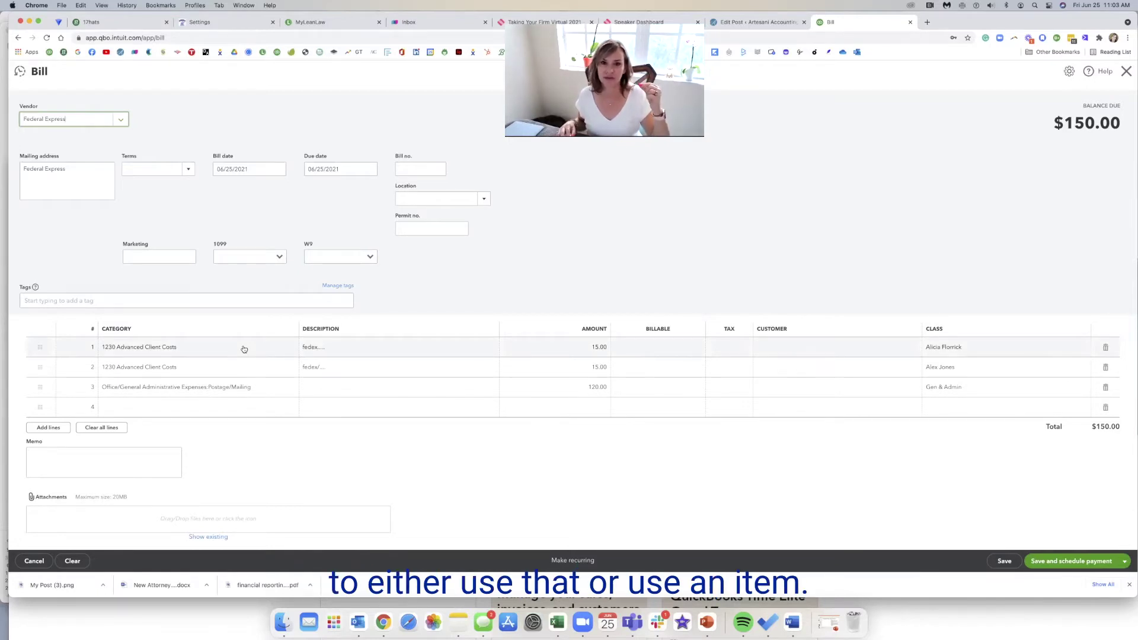
Assign the first Advanced Client Costs line of the bill to the client that has the Irrevocable Trust matter, at customer level
scroll(243, 388, down, 1)
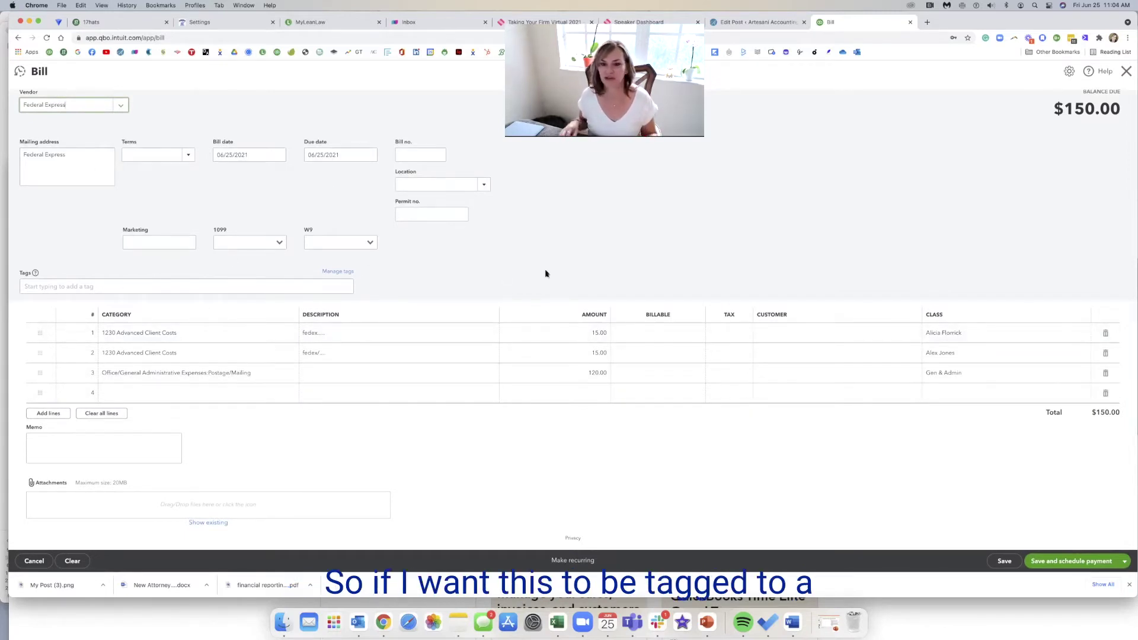
click(773, 336)
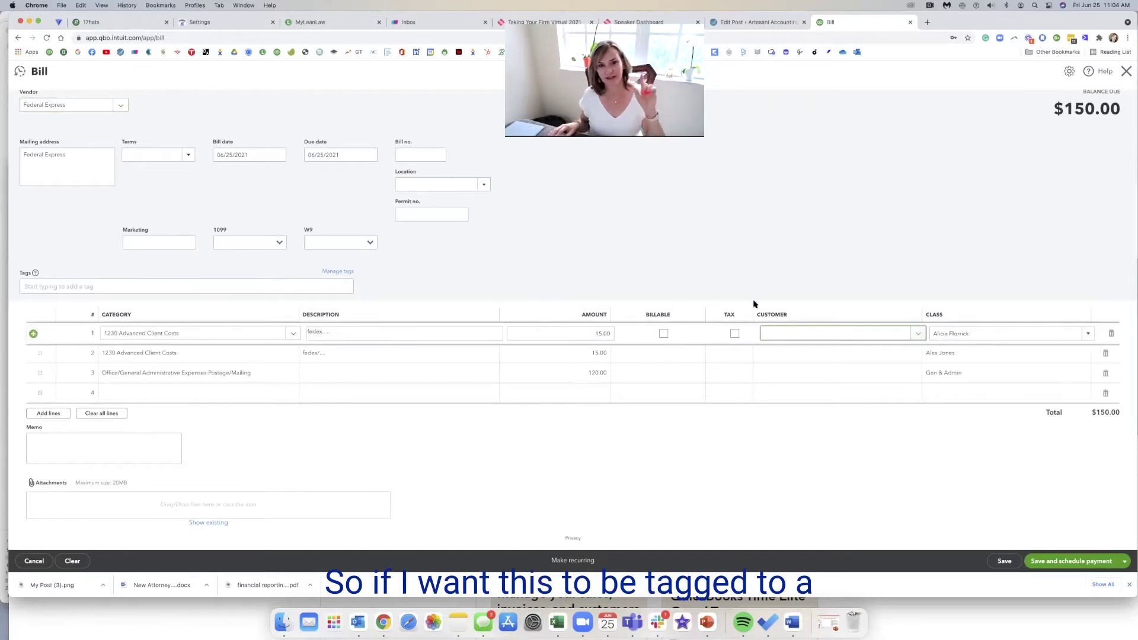
click(663, 333)
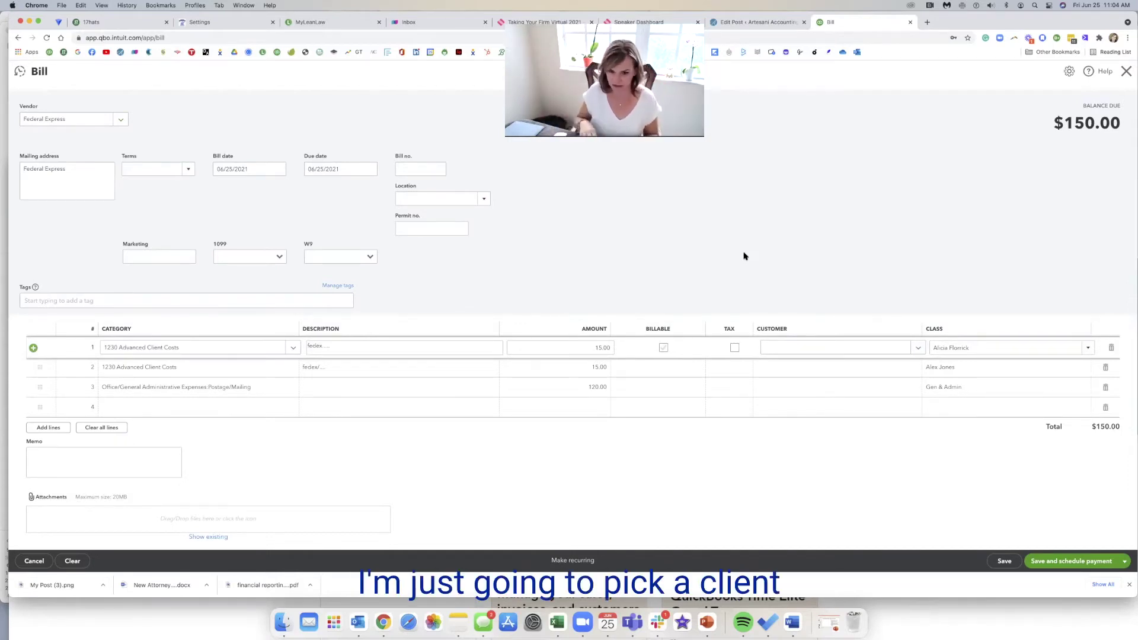
click(921, 346)
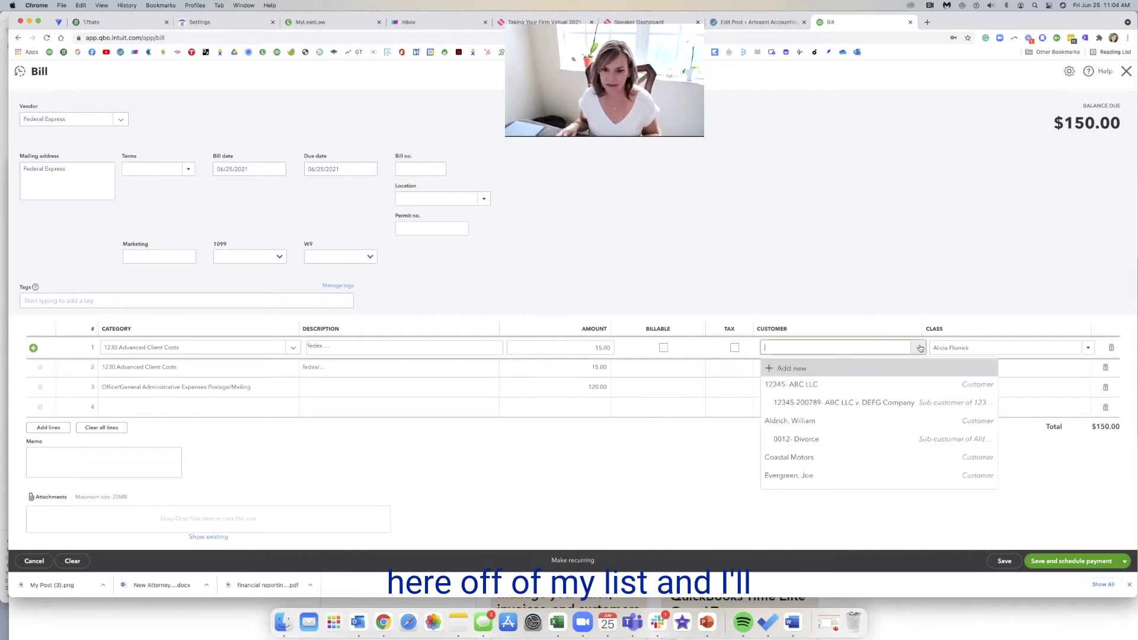
click(827, 474)
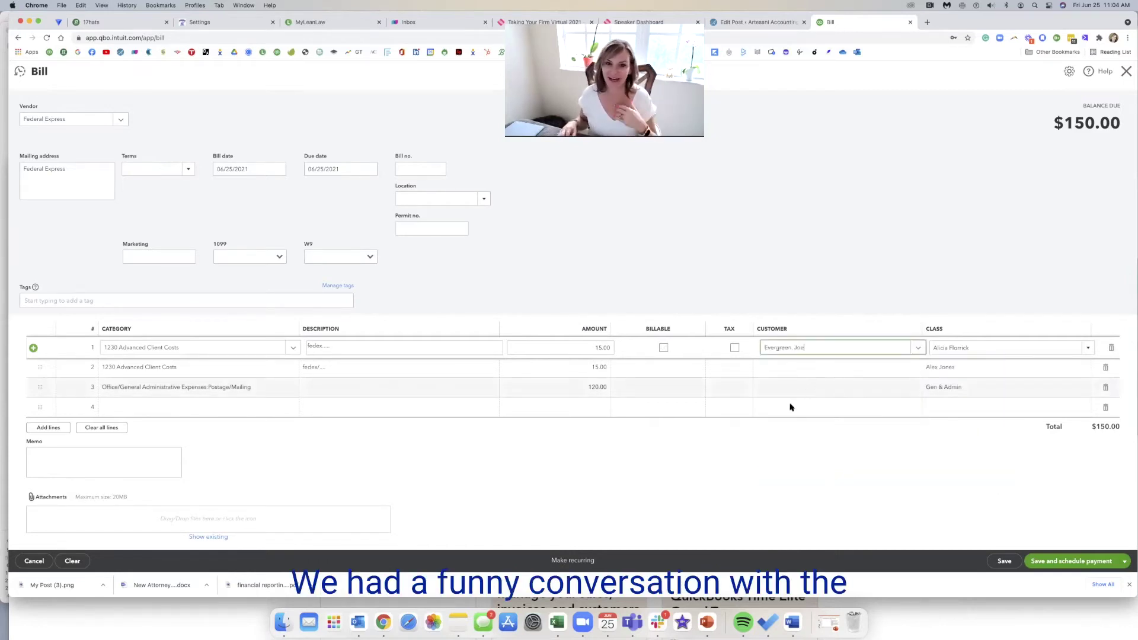
Assign the second Advanced Client Costs line to the same client at customer level
click(776, 370)
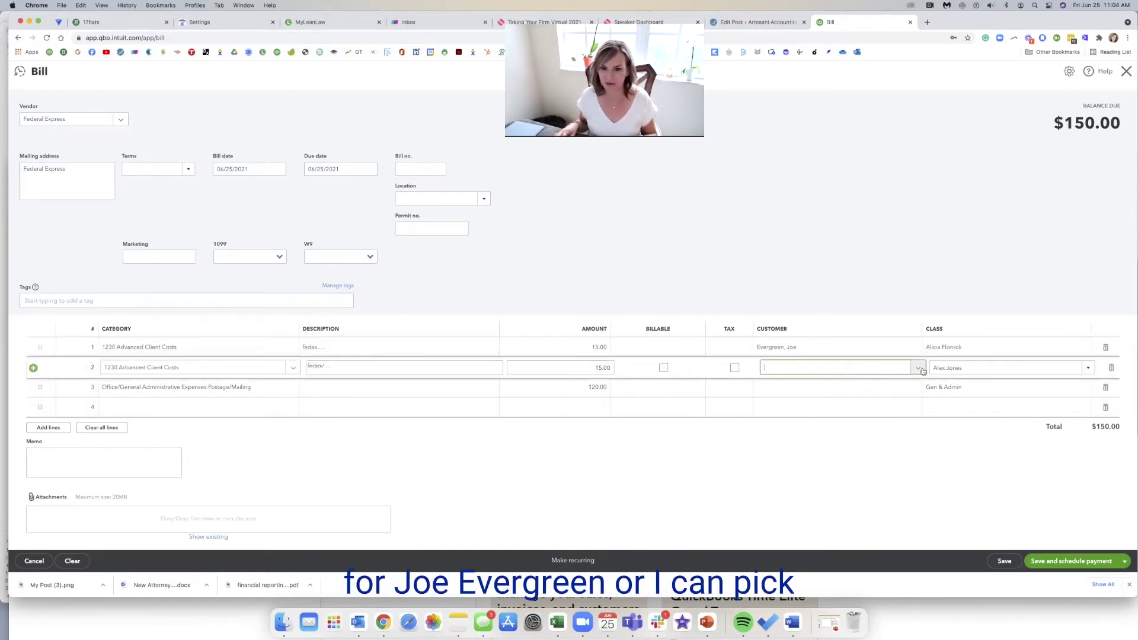
click(855, 369)
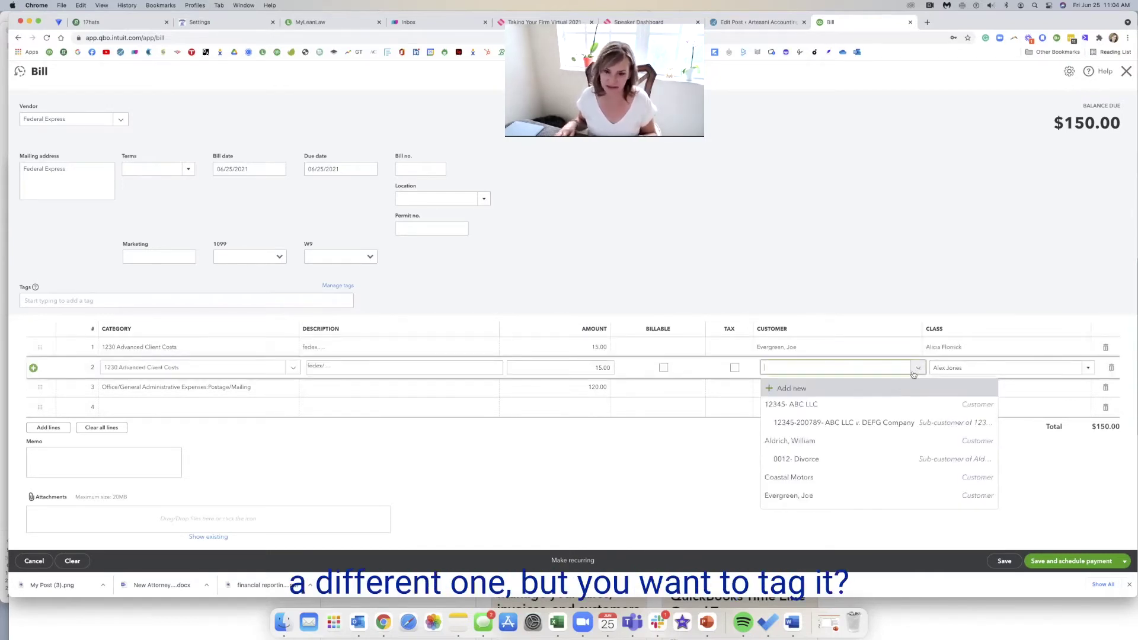
scroll(804, 480, down, 1)
click(802, 489)
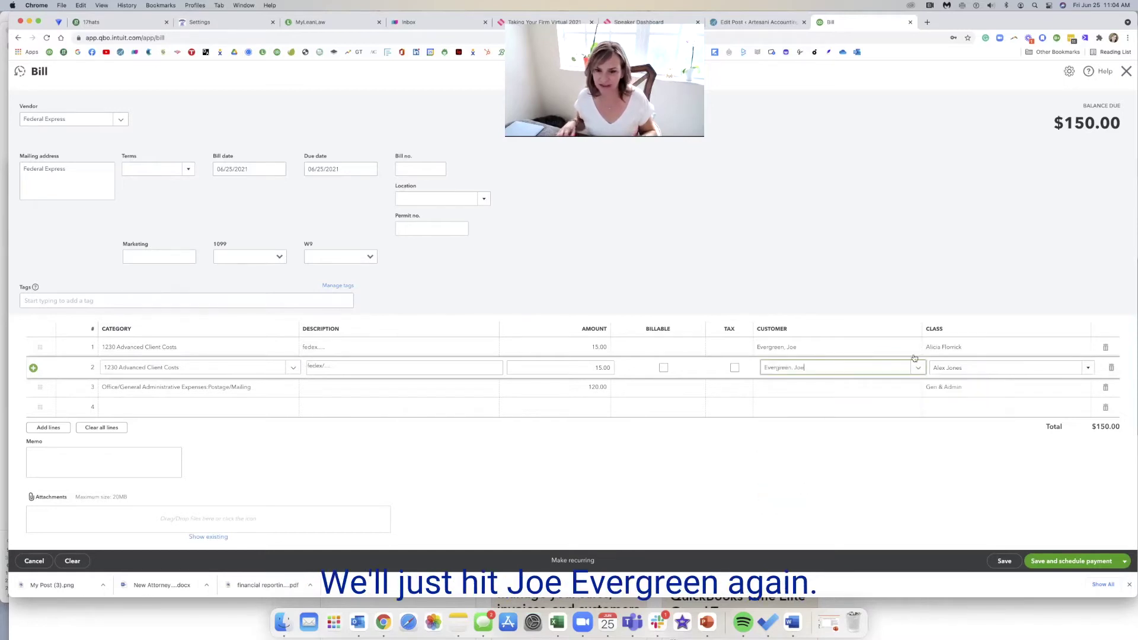
Change the first bill line's customer to the same client's Irrevocable Trust sub-customer
click(915, 347)
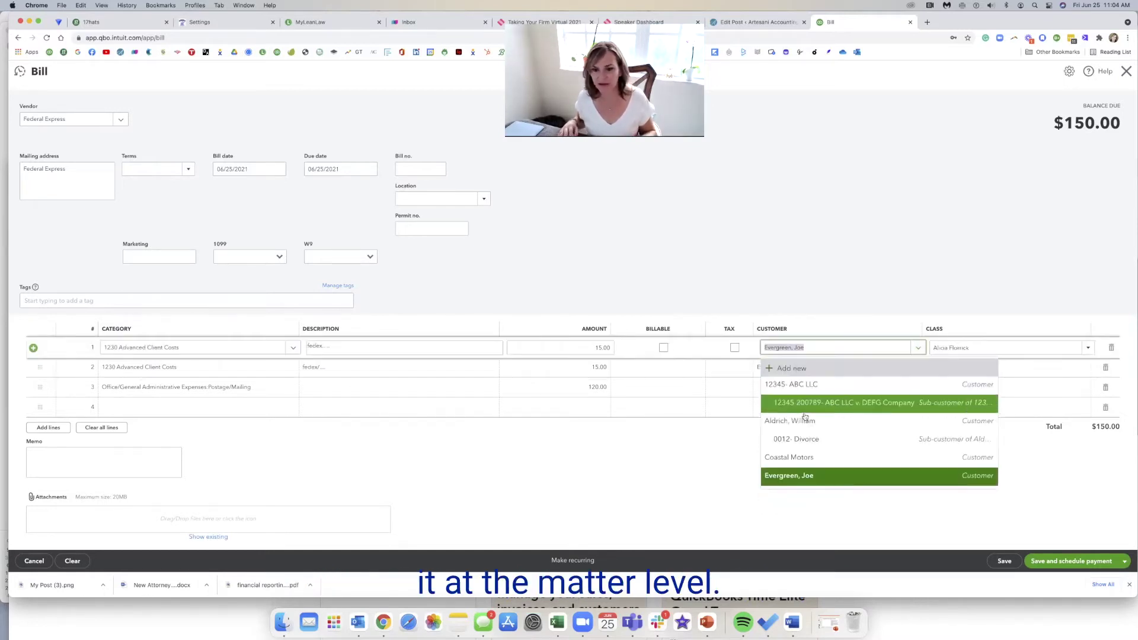
scroll(807, 457, down, 2)
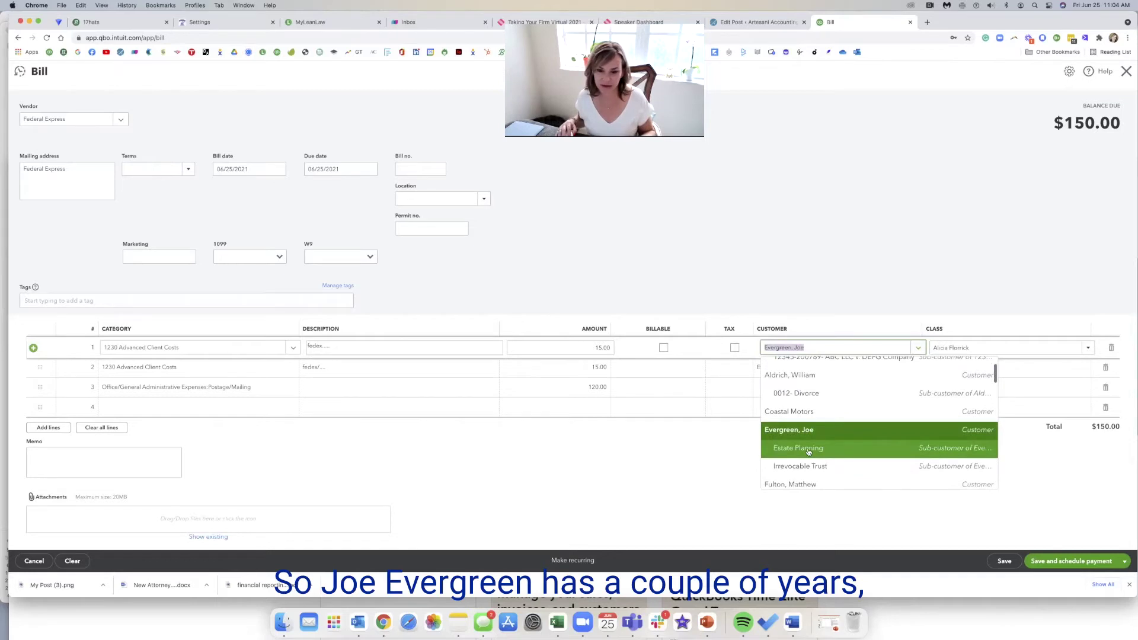
click(815, 467)
Change the second bill line's customer to the client's Irrevocable Trust sub-customer and save the bill
click(882, 367)
click(917, 368)
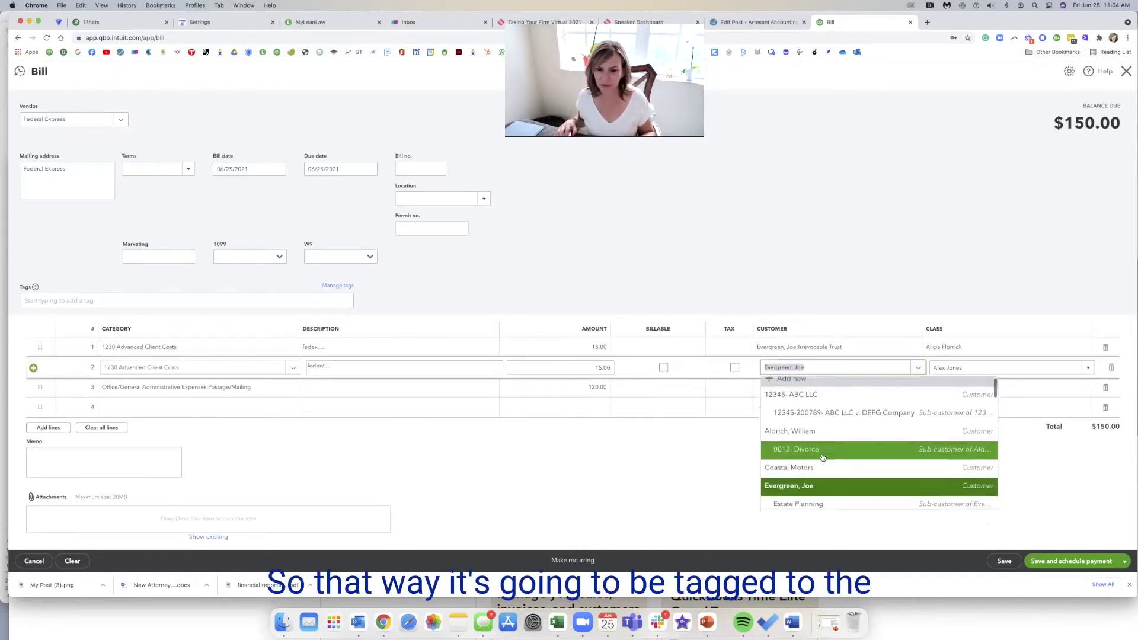
scroll(822, 457, down, 2)
click(820, 459)
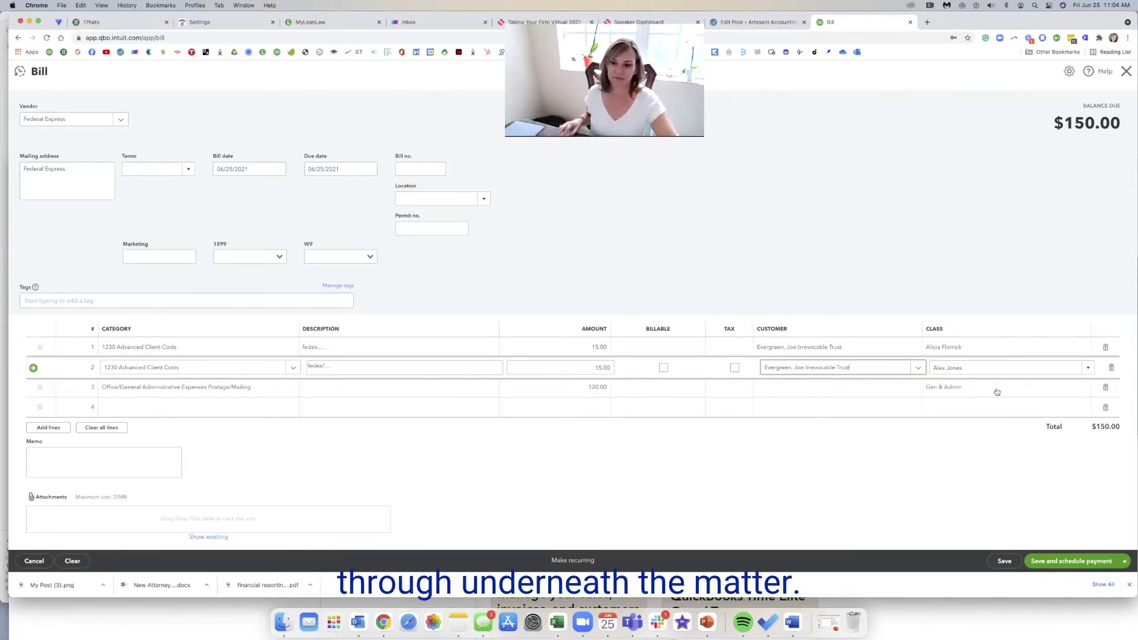
click(1007, 564)
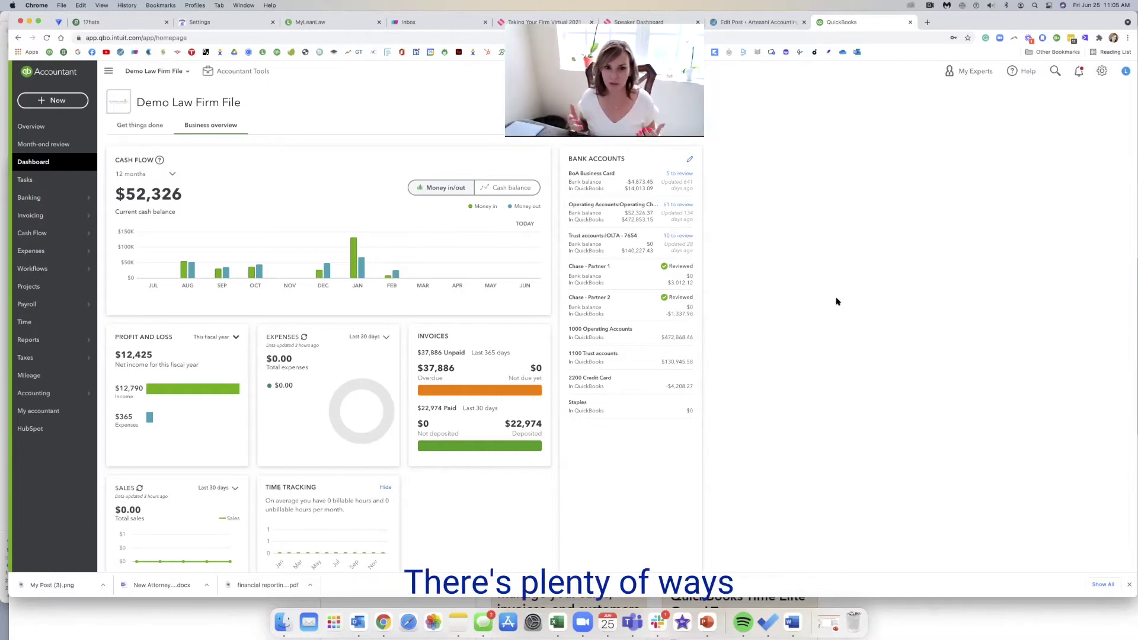
Create a single time activity and assign it to the same client's Irrevocable Trust sub-customer
scroll(376, 457, down, 1)
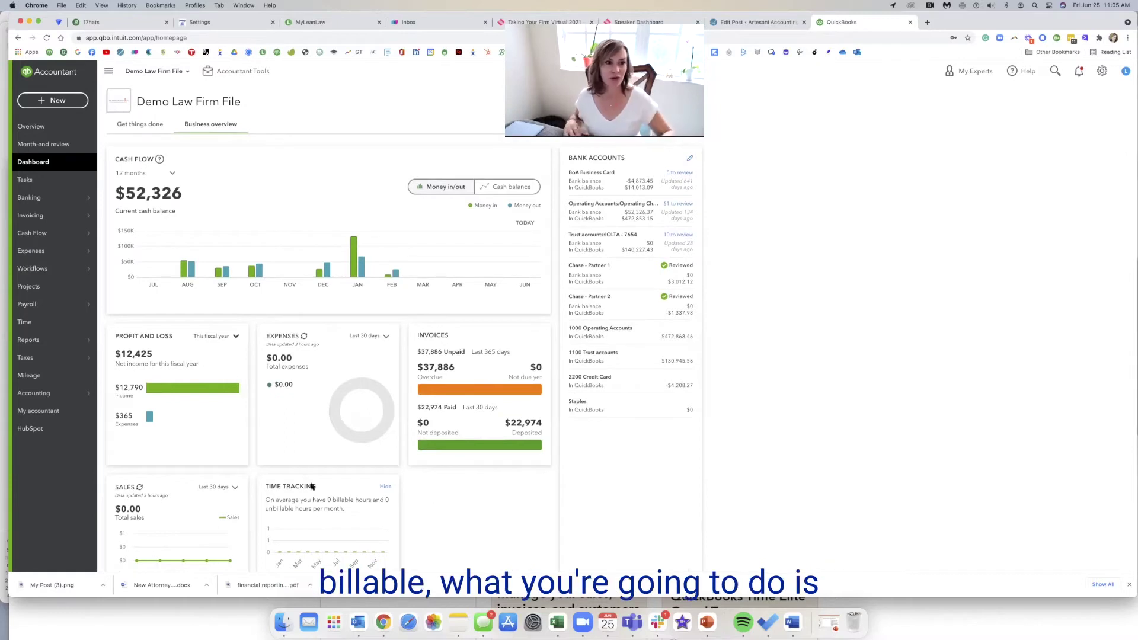
click(70, 98)
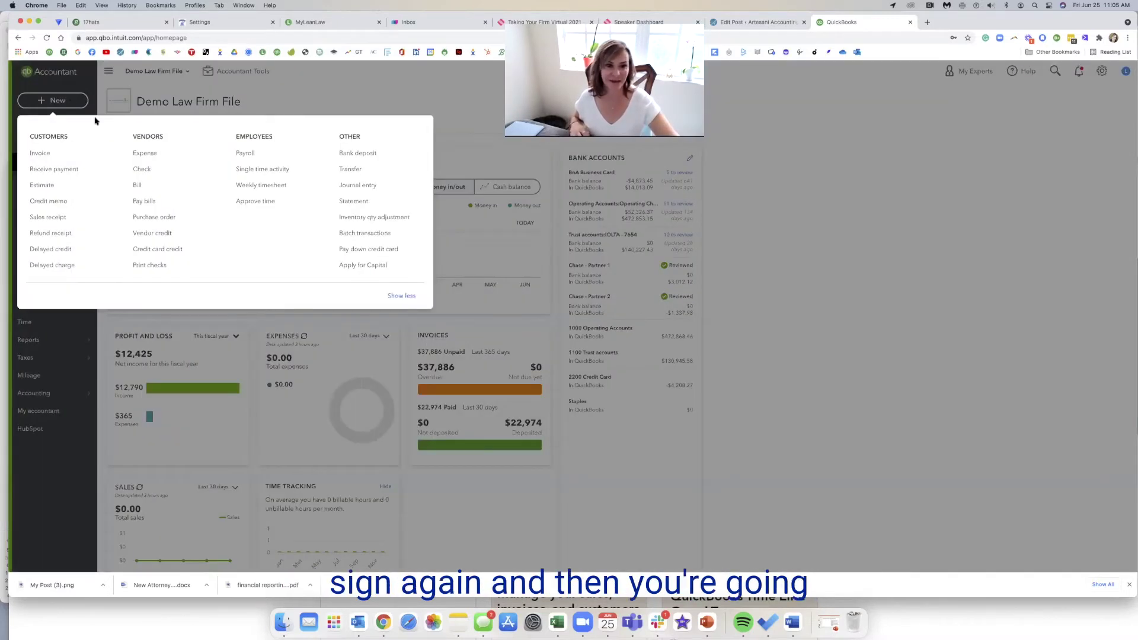
click(266, 169)
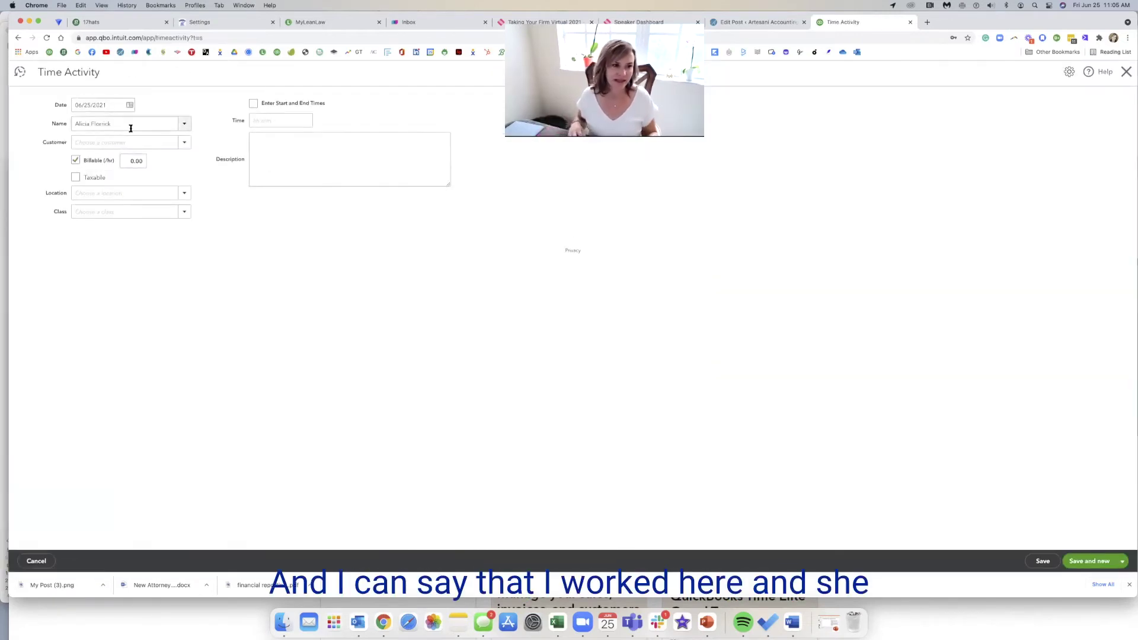
click(119, 141)
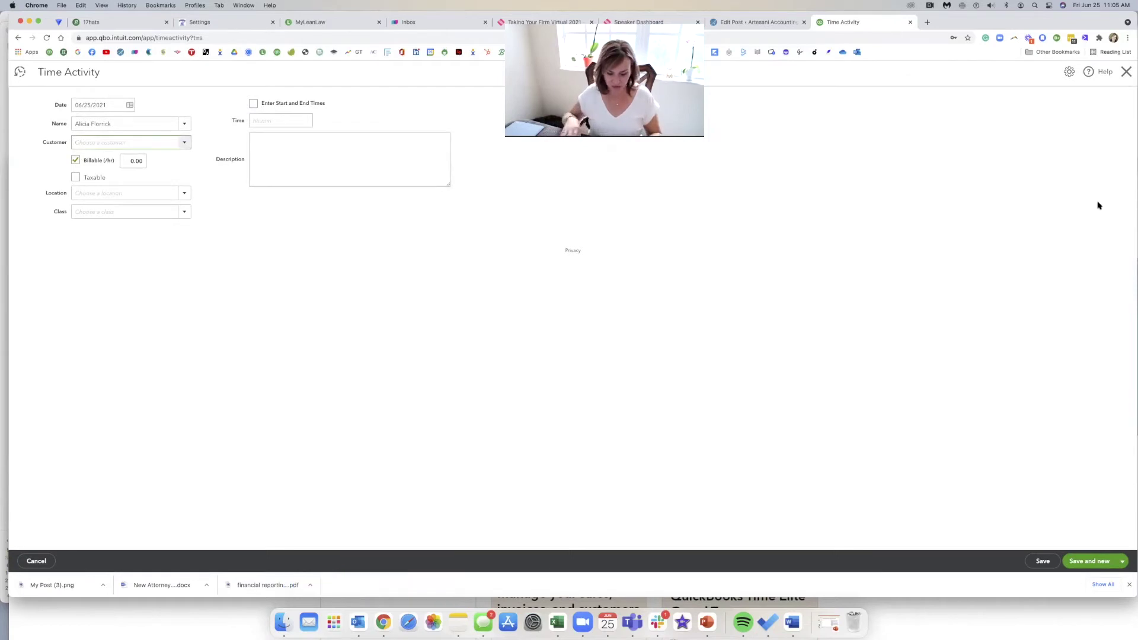
text(joe)
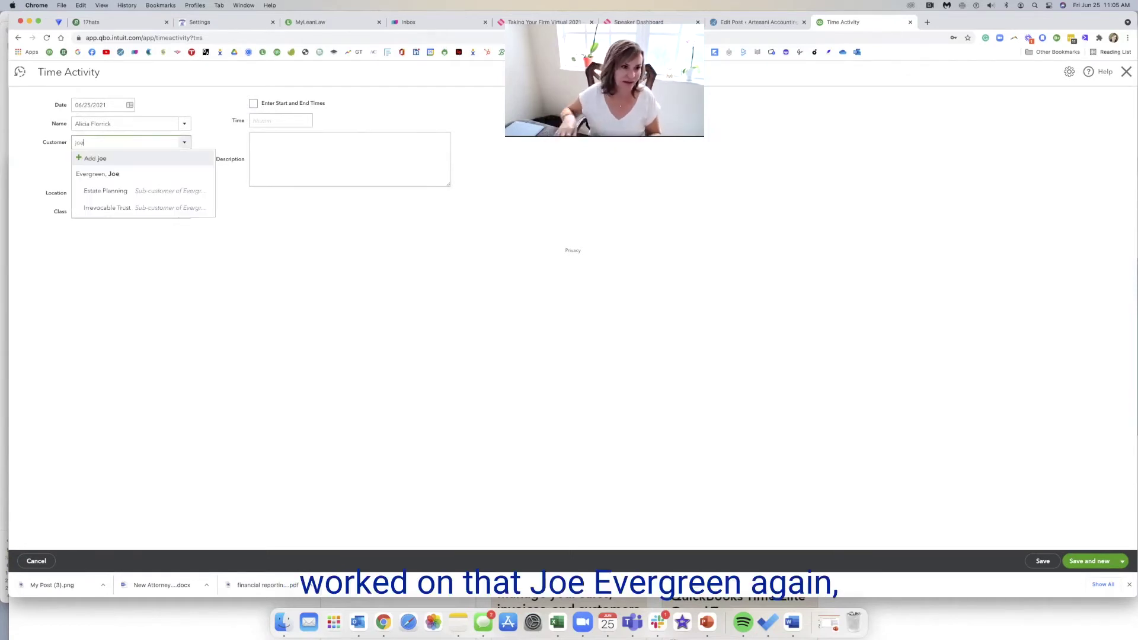
click(193, 211)
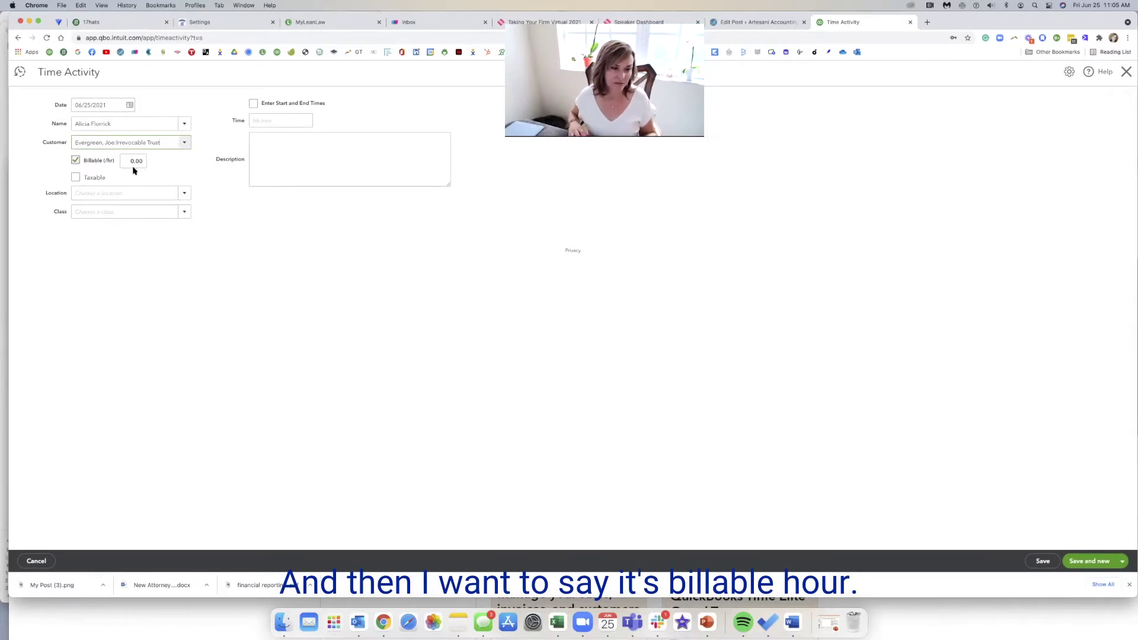
Set the time activity's billable rate to 250.00 per hour and enter the description "research law."
text(250)
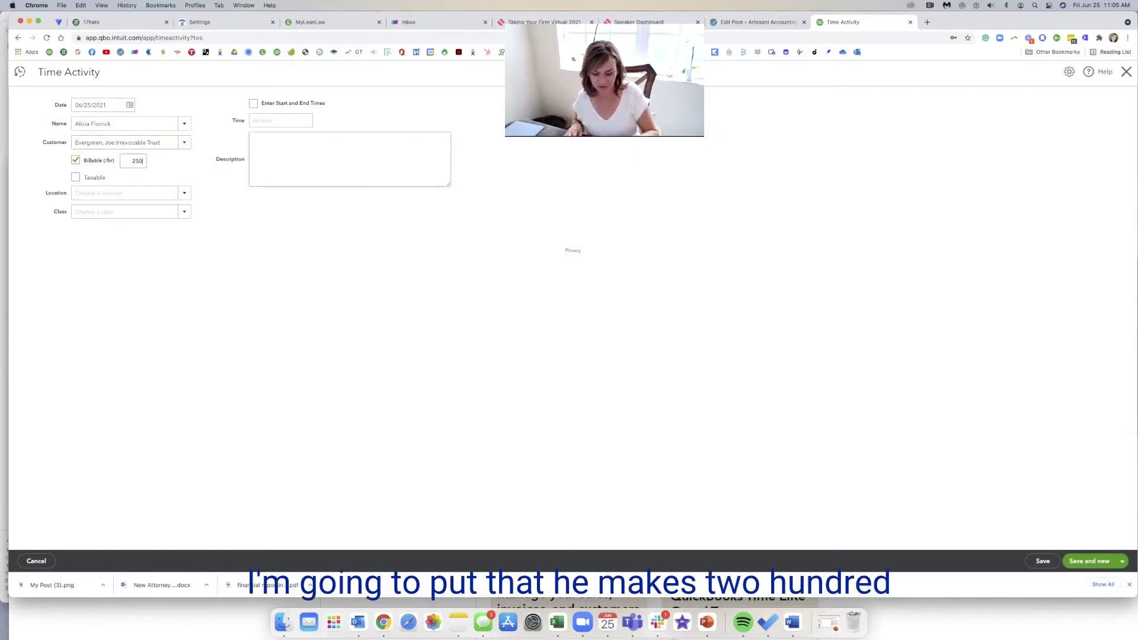
text(.00)
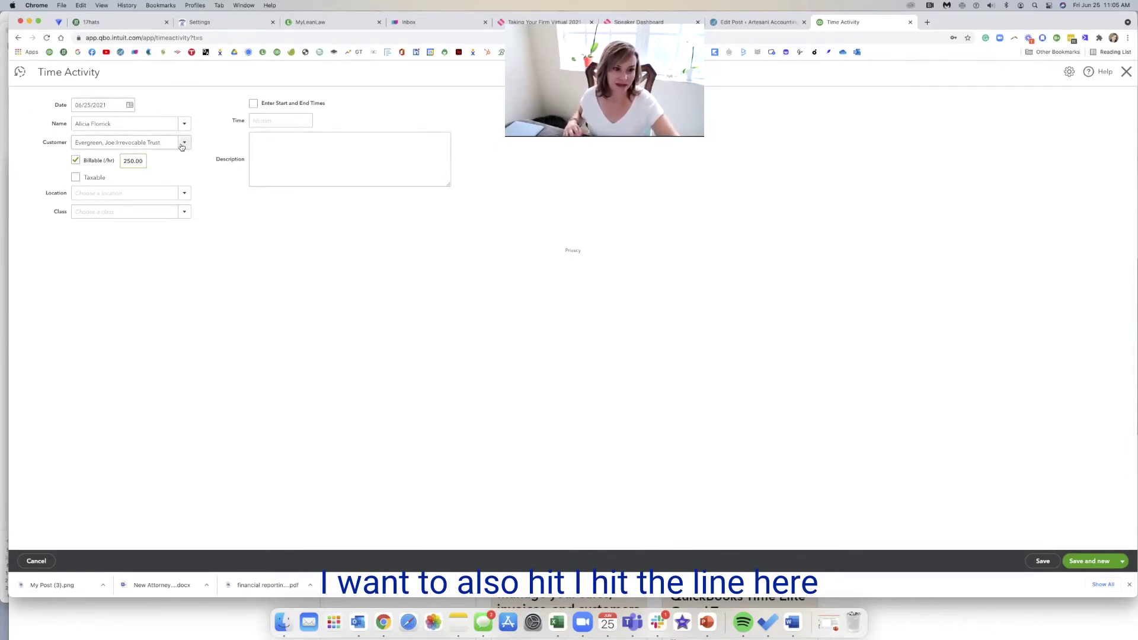
click(327, 149)
text(research)
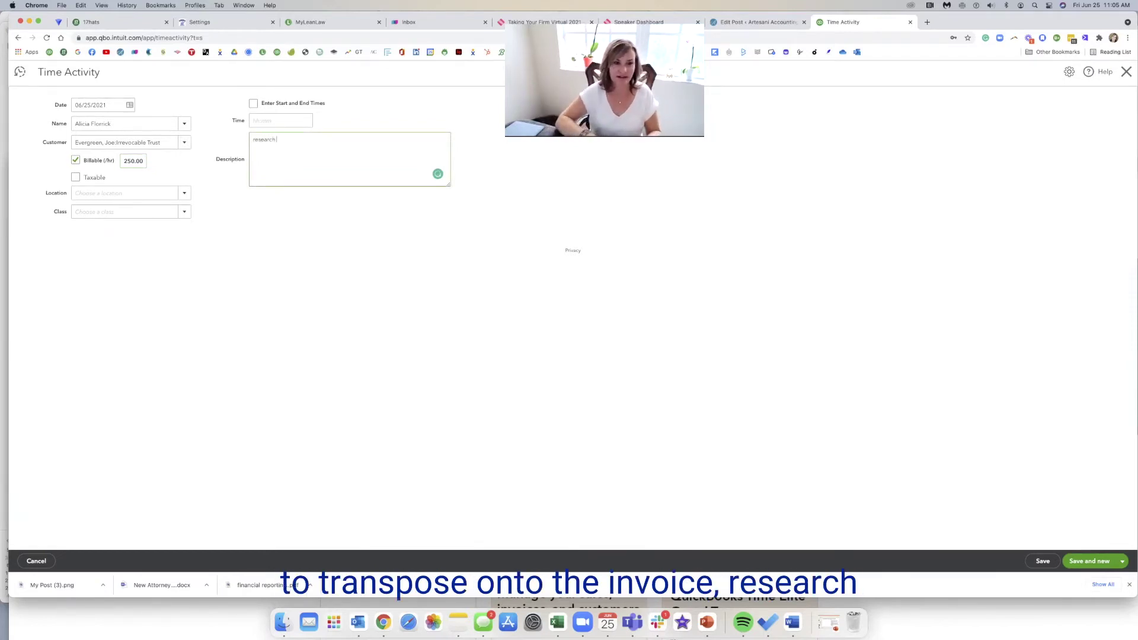
text(l)
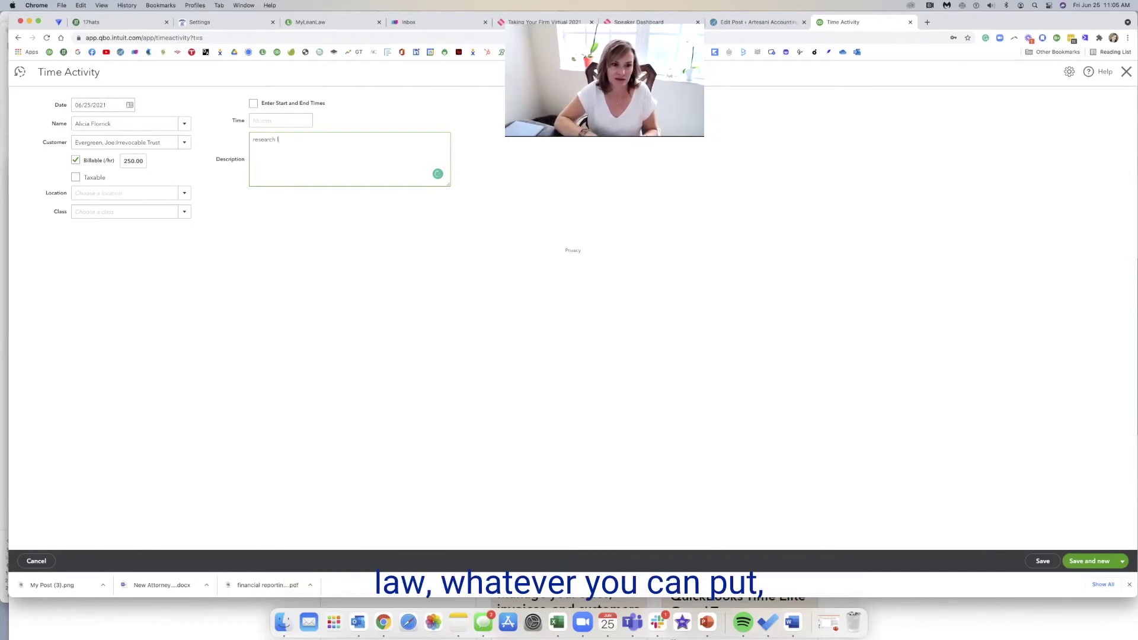
text(aw)
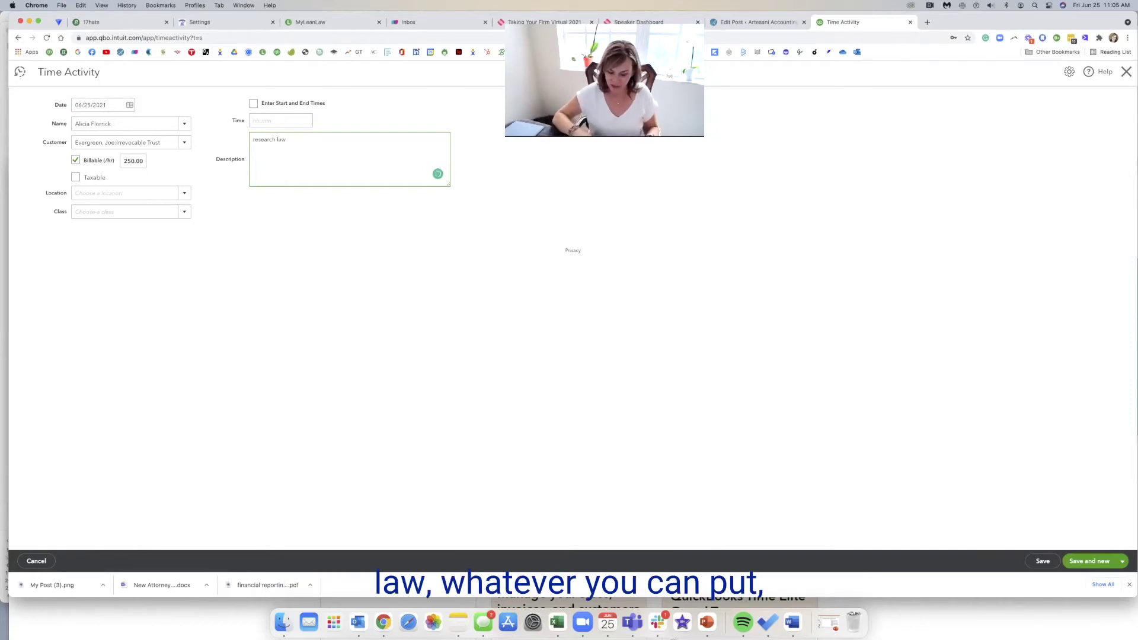
text(.)
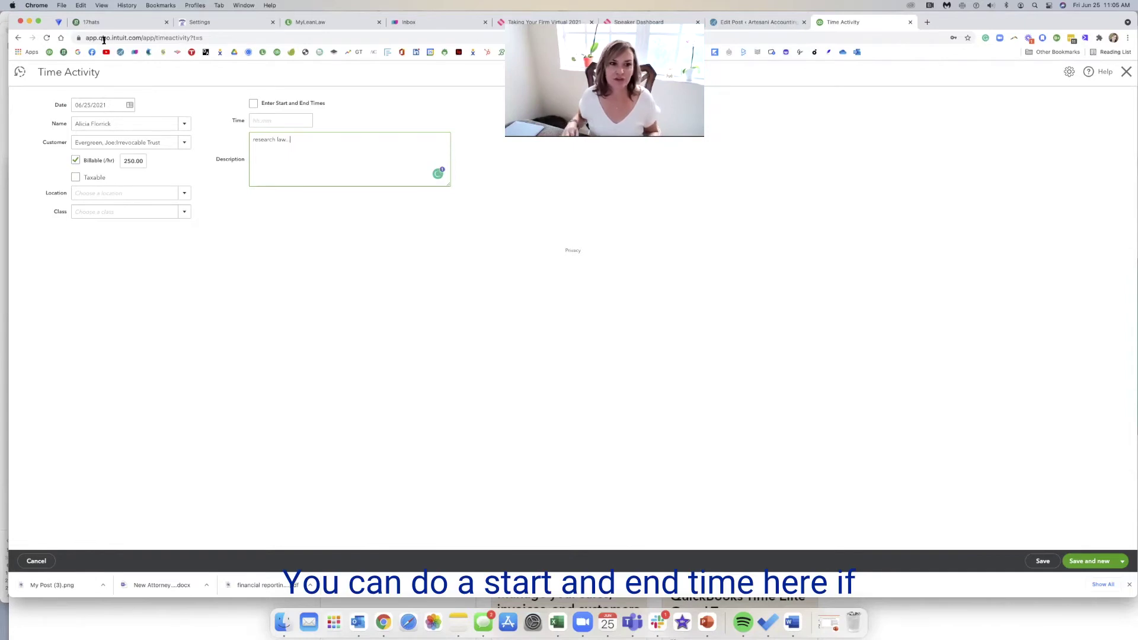
Record 2 hours on the time activity, save it without a class, and close it
click(251, 105)
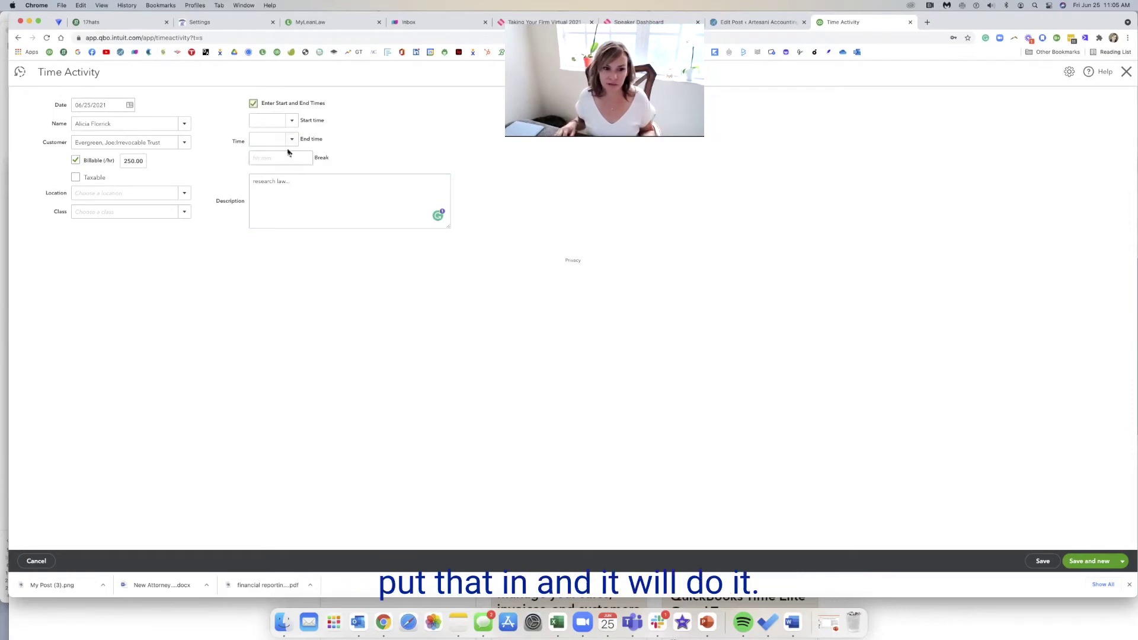
click(253, 105)
click(297, 121)
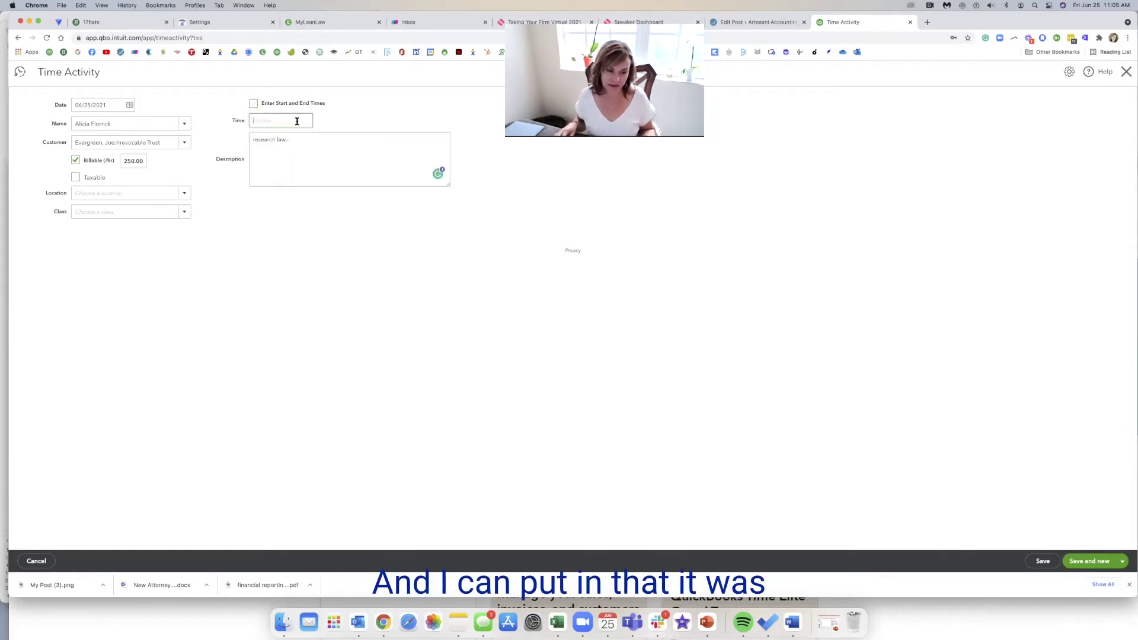
text(2)
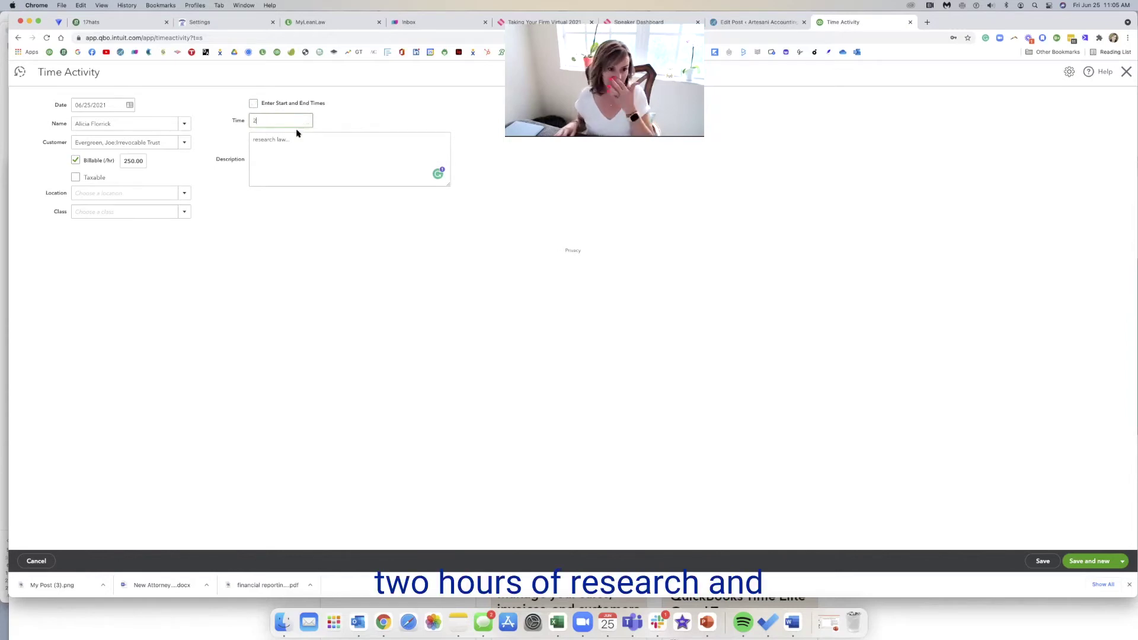
click(236, 196)
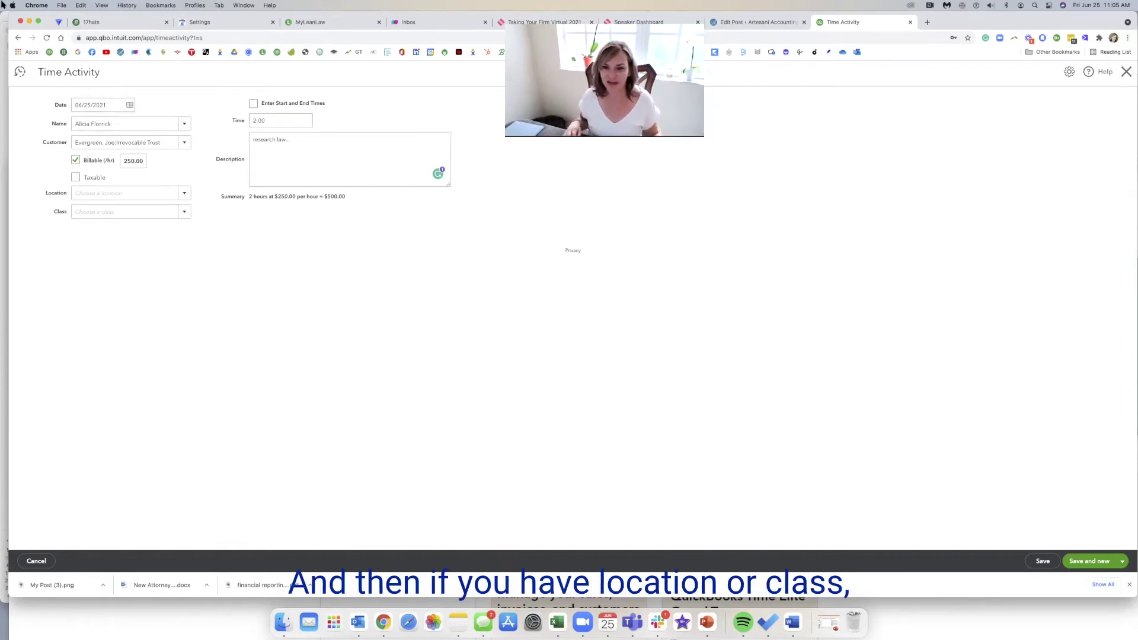
click(1035, 562)
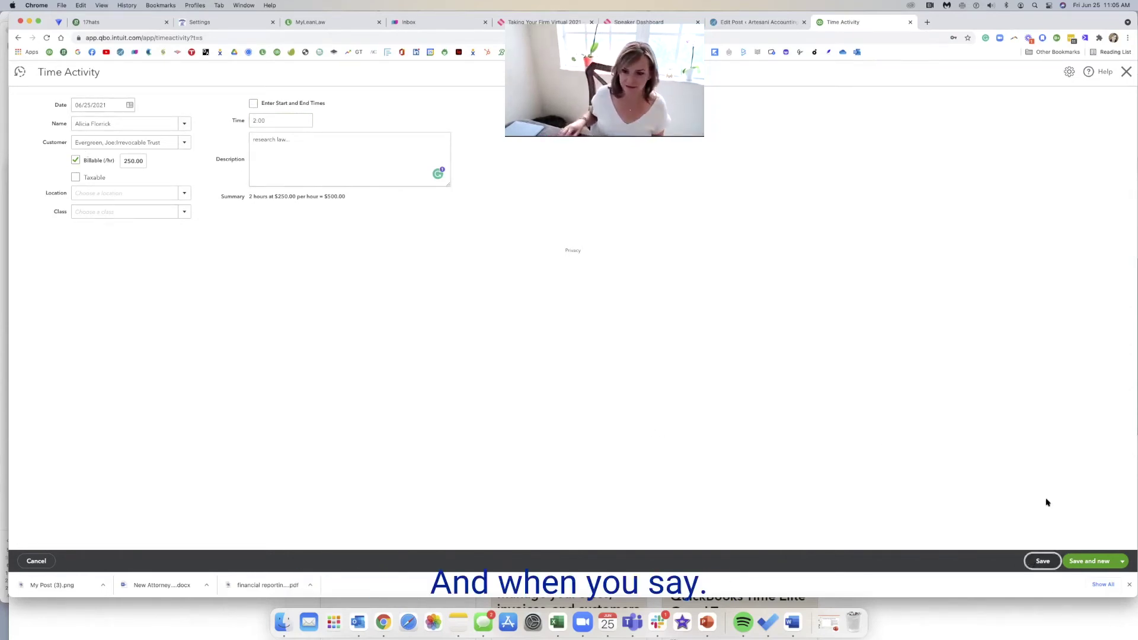
click(657, 332)
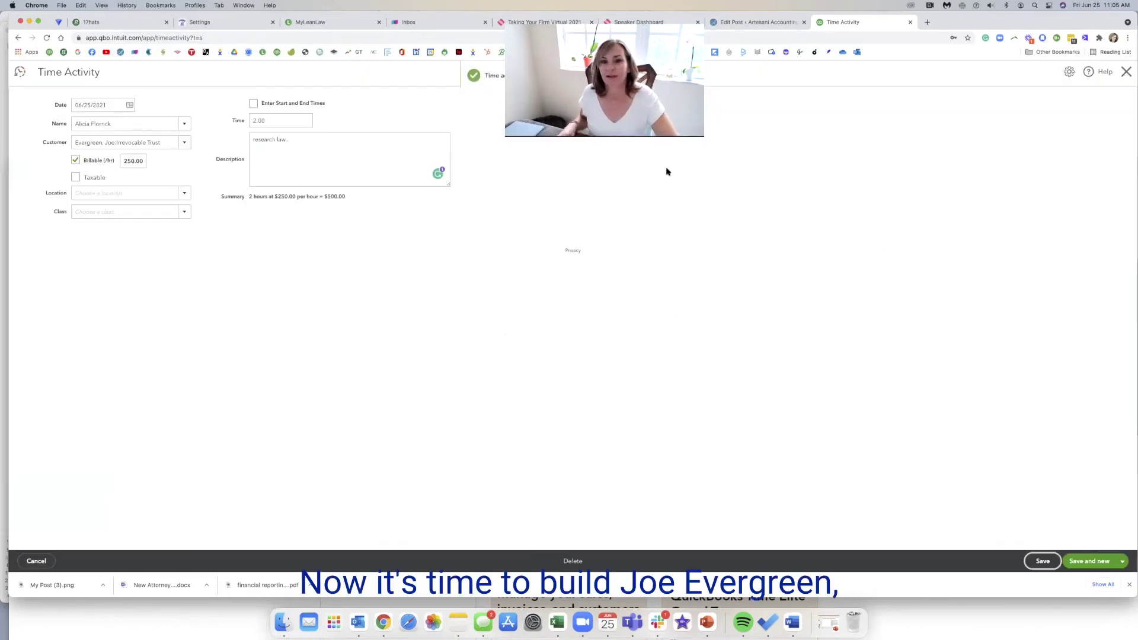
click(1126, 72)
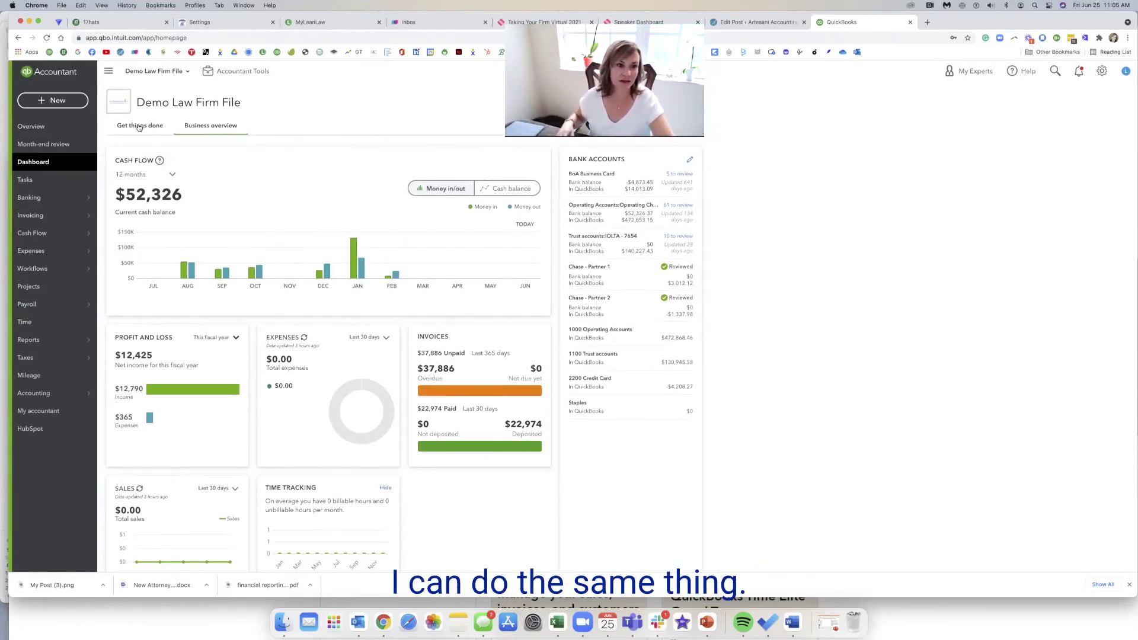
click(48, 102)
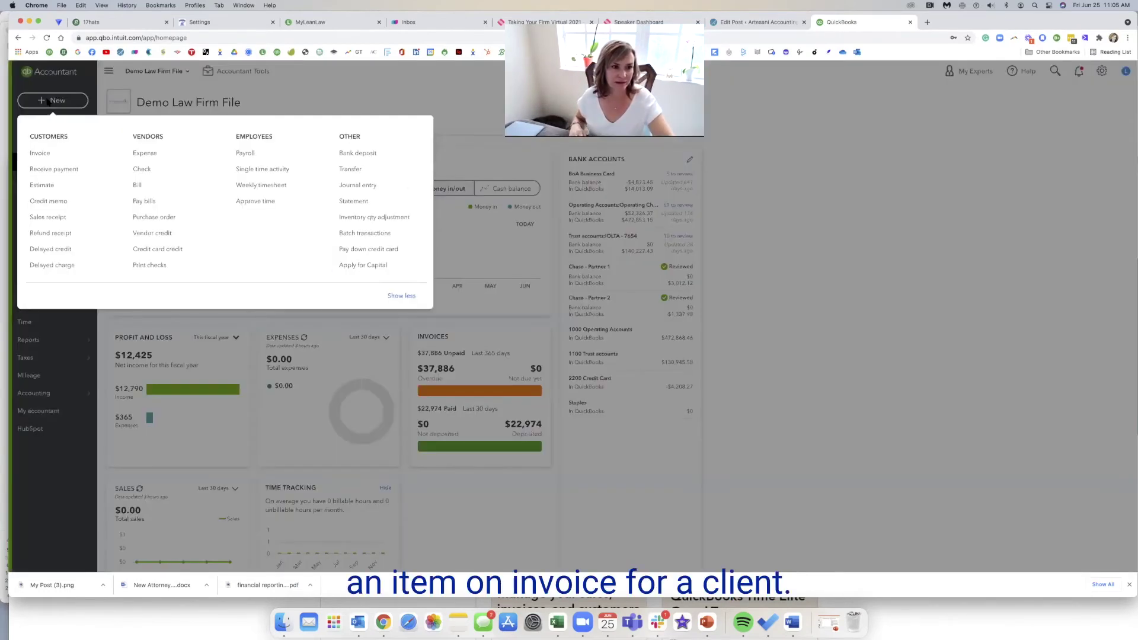
click(43, 153)
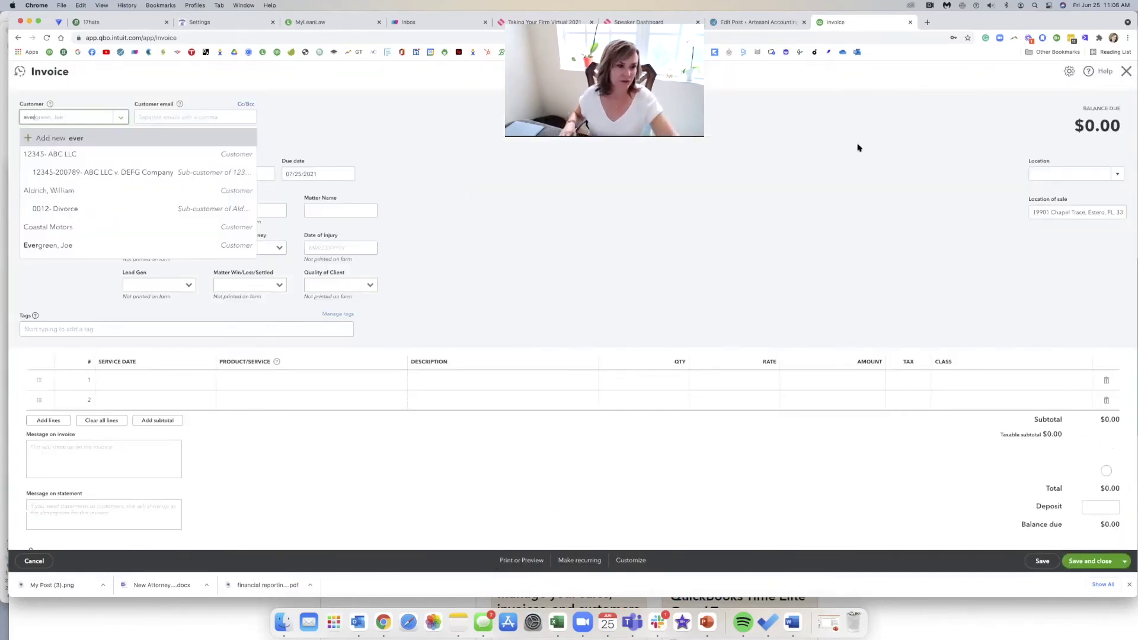
text(ever)
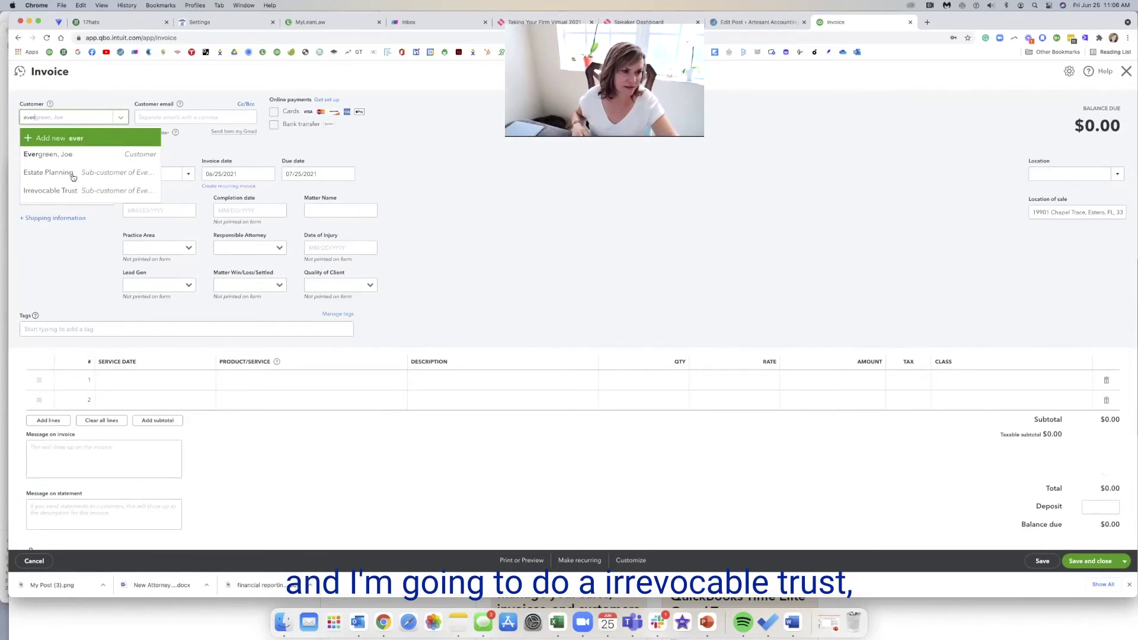
click(66, 189)
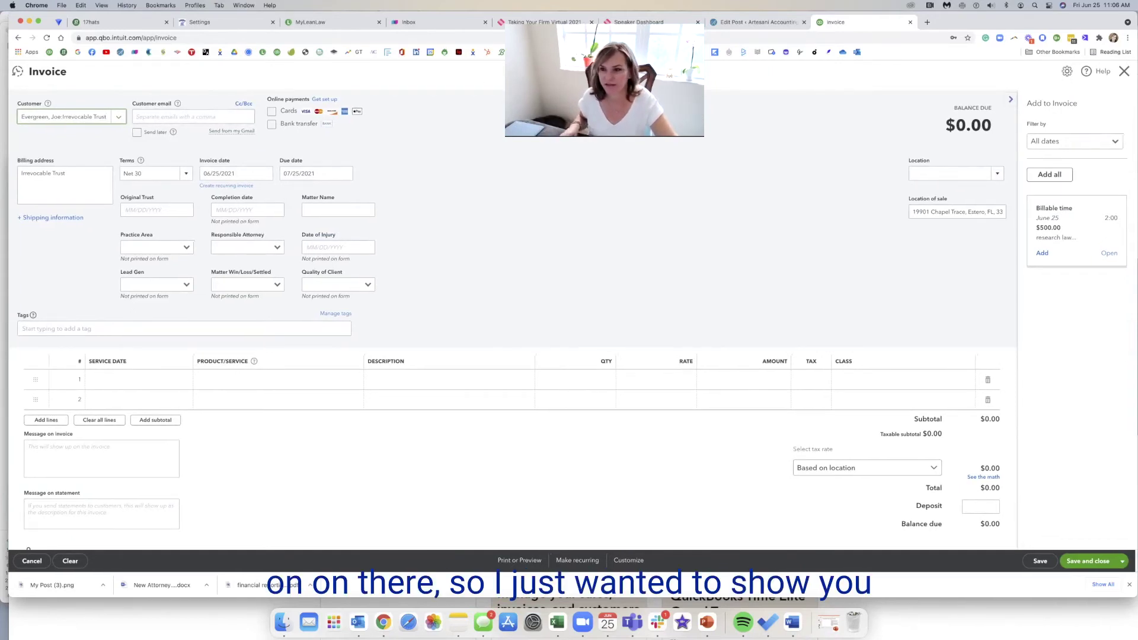
click(1125, 71)
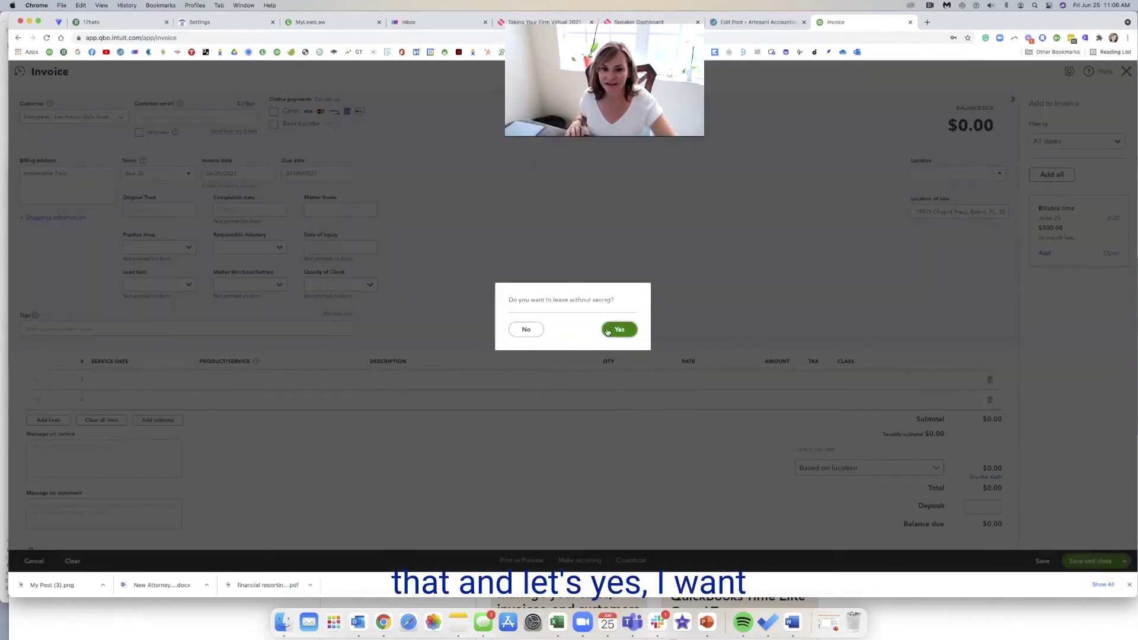
click(627, 333)
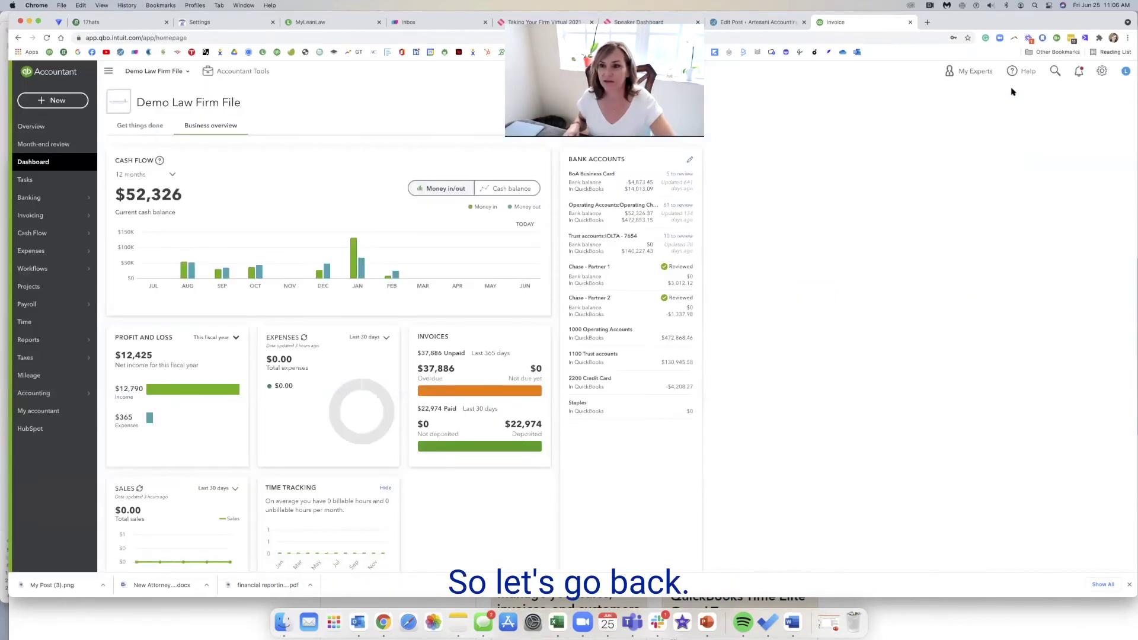
Reopen the recent Federal Express bill, mark its two Advanced Client Costs lines as billable, and save and close the bill
click(1055, 72)
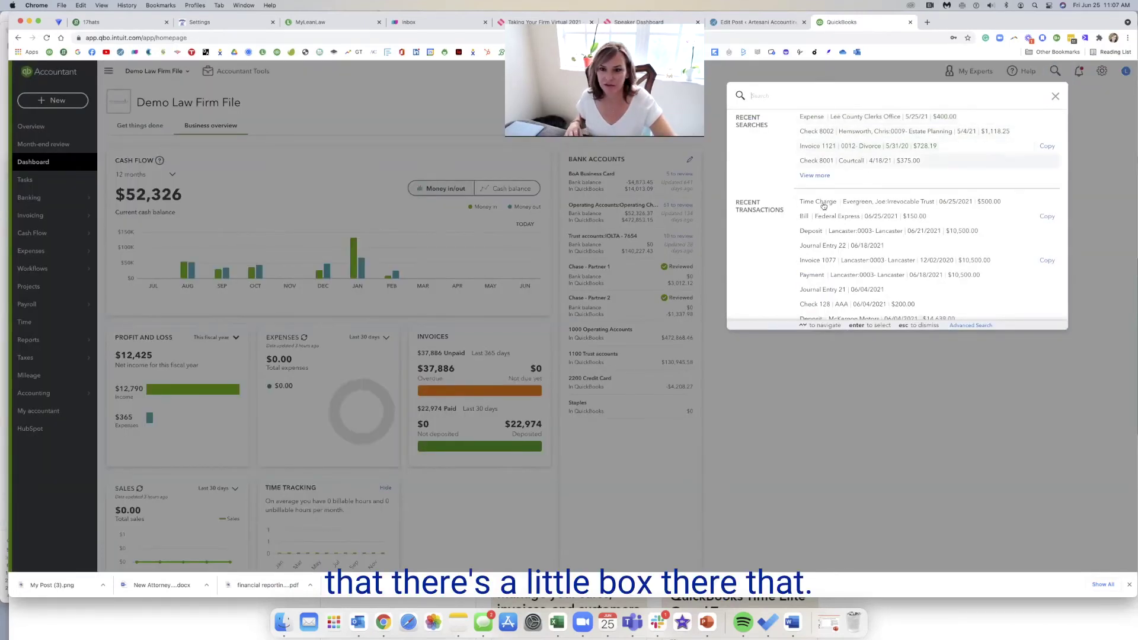
click(832, 218)
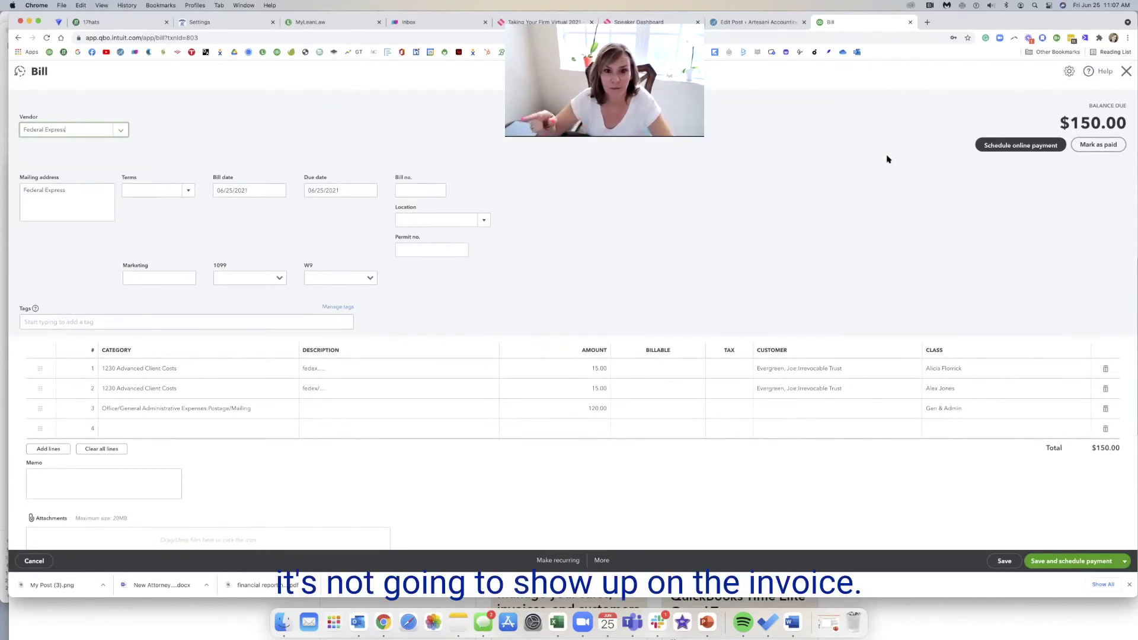
click(657, 369)
click(662, 370)
click(664, 389)
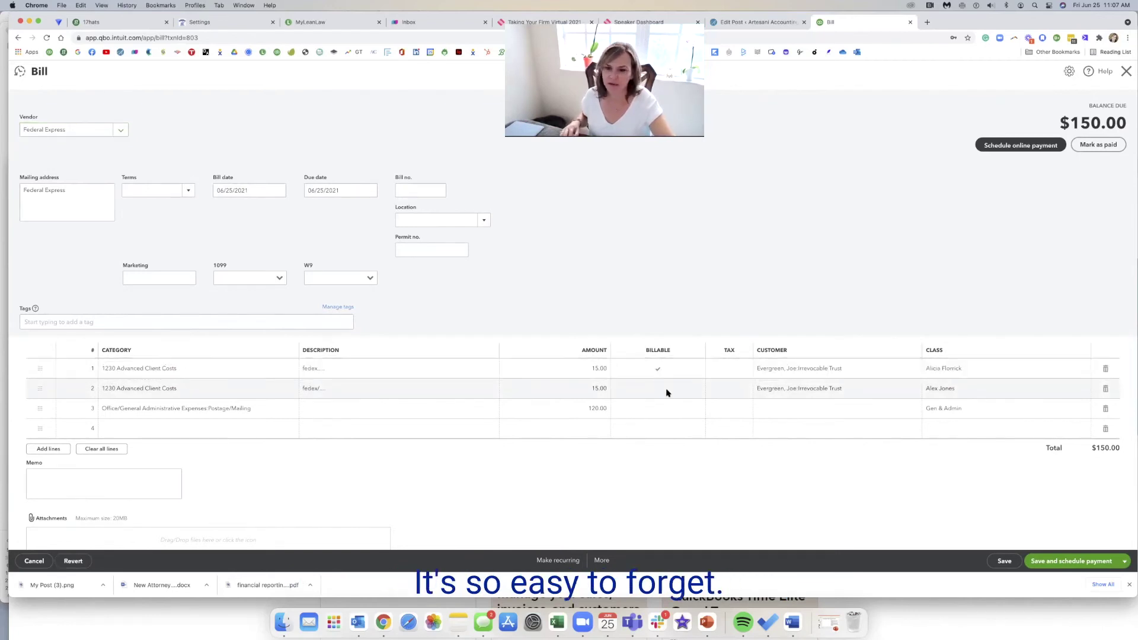
click(663, 389)
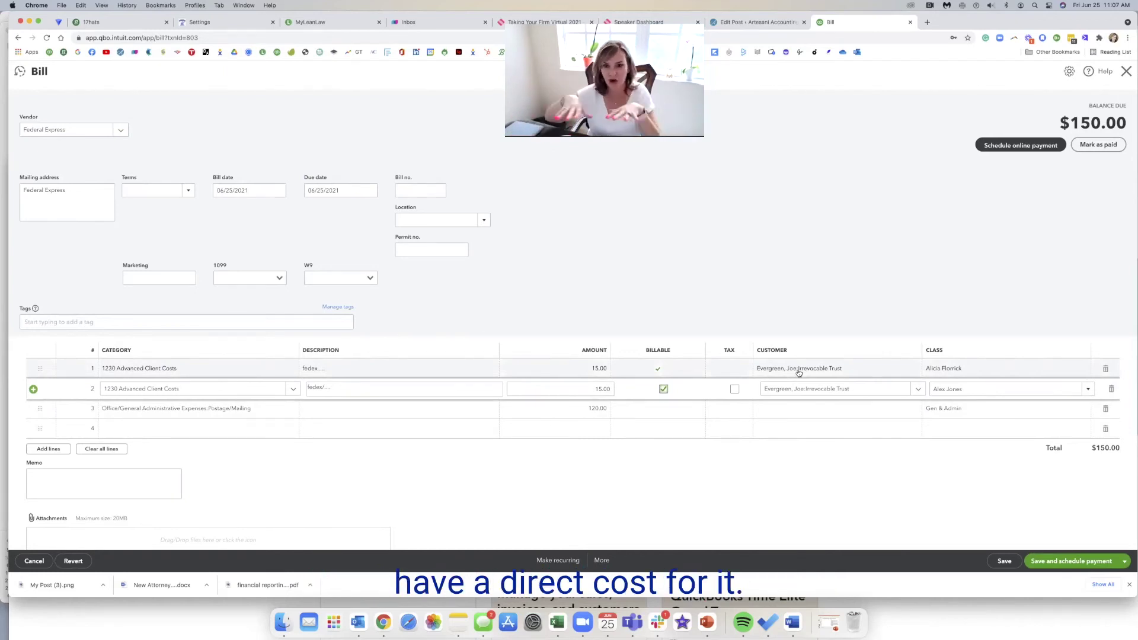
click(1005, 561)
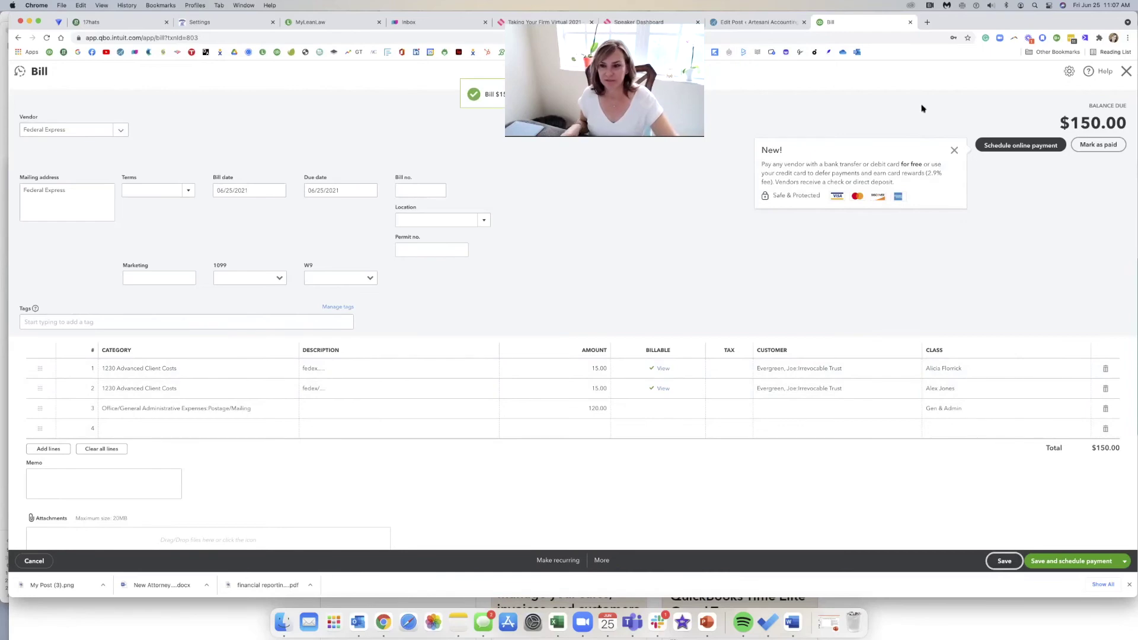
click(1124, 72)
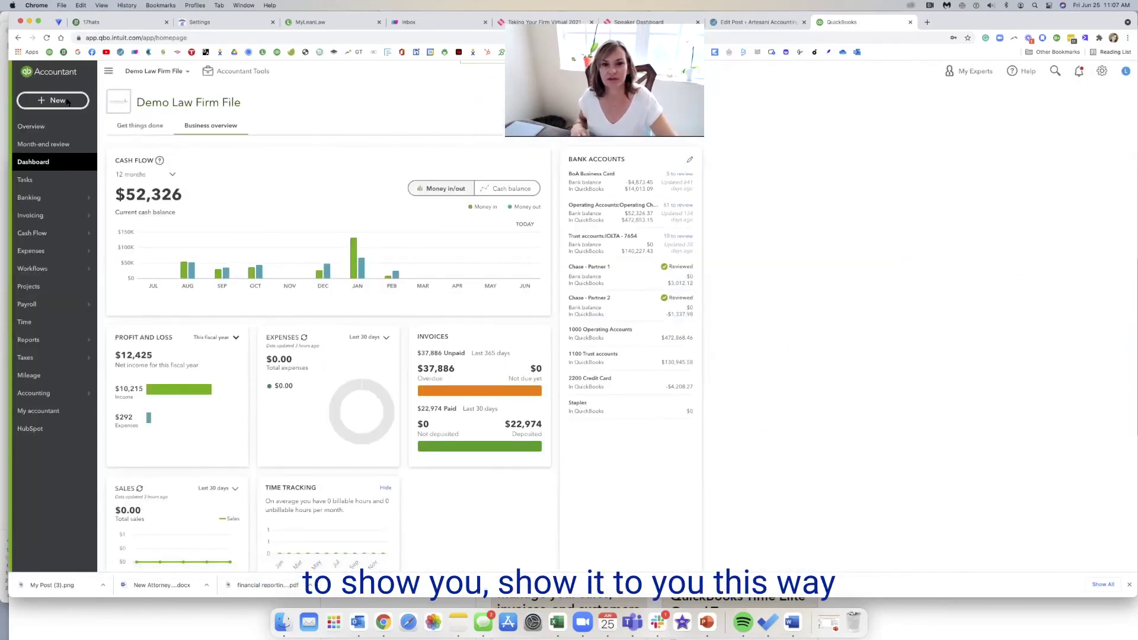
Create an invoice for the same client's Irrevocable Trust sub-customer
click(59, 101)
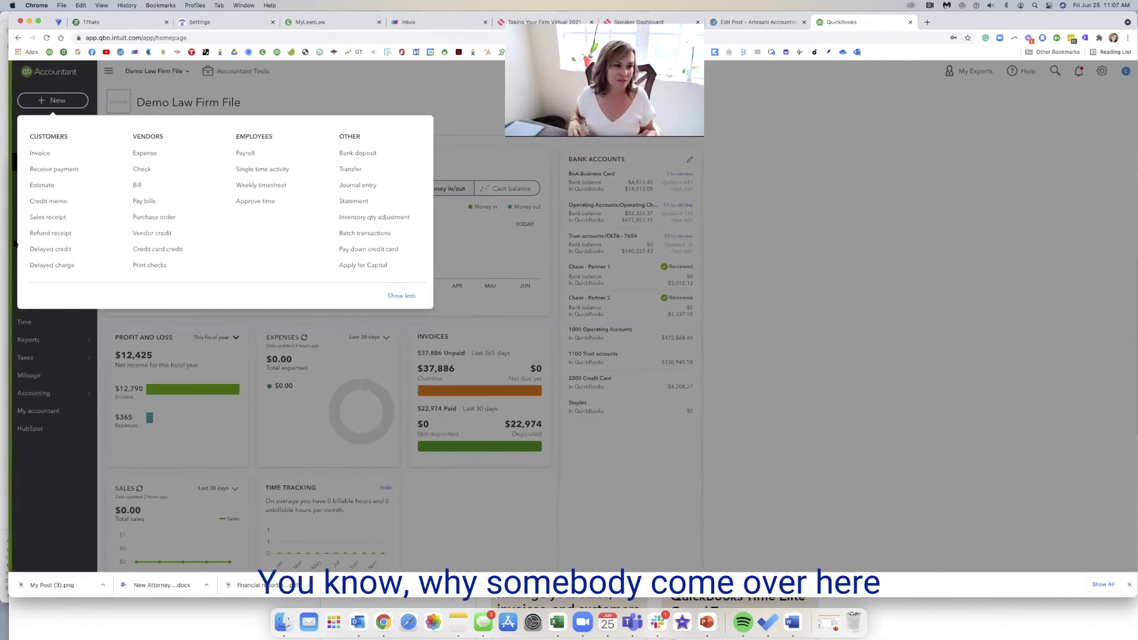
click(48, 154)
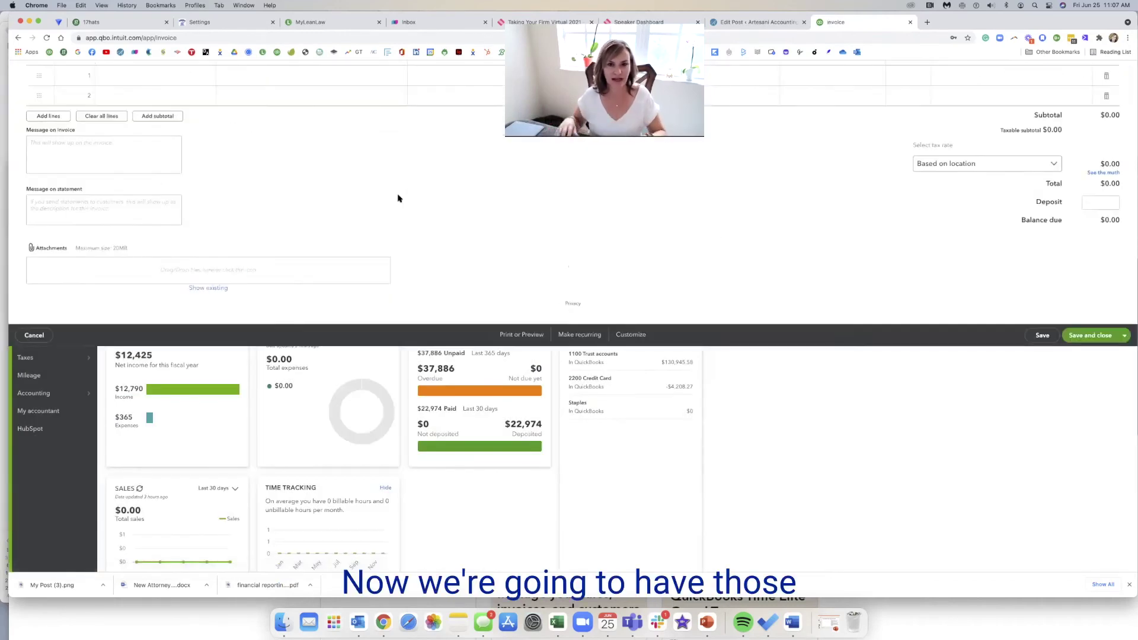
text(ever)
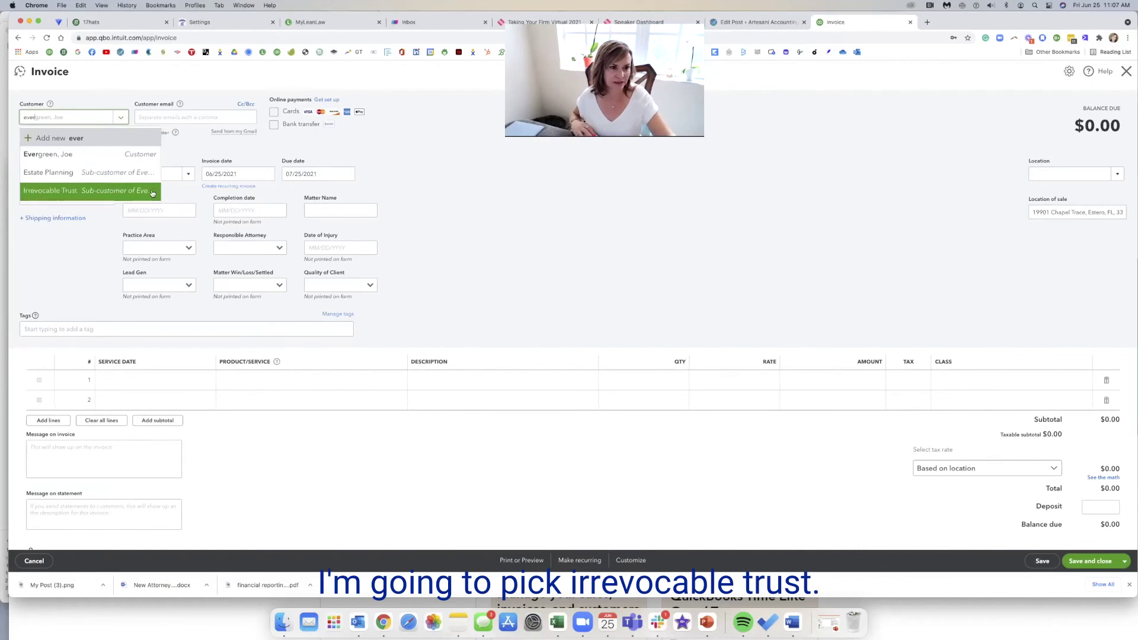
click(153, 189)
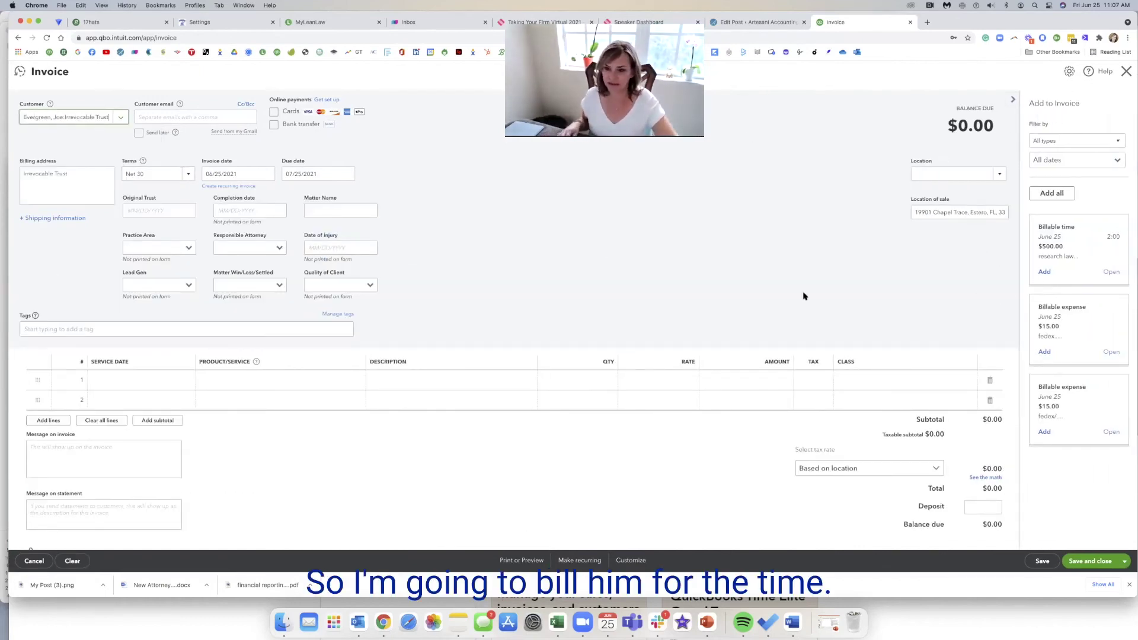
Add the research law billable time and both FedEx billable expenses to the invoice, and save it despite the missing class
click(1045, 272)
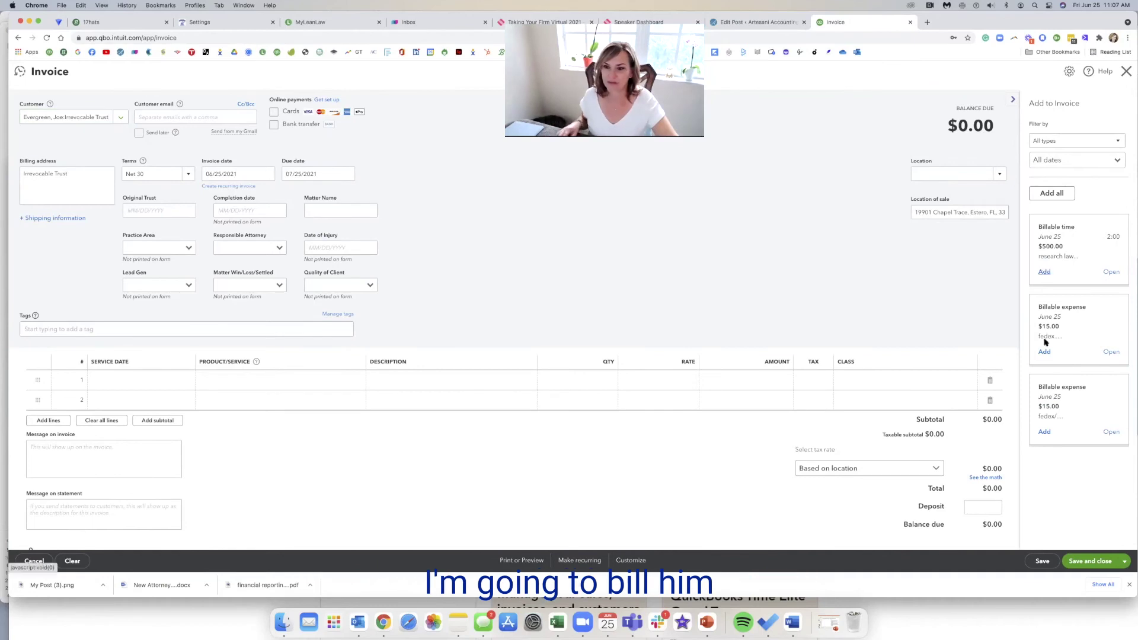
click(1044, 299)
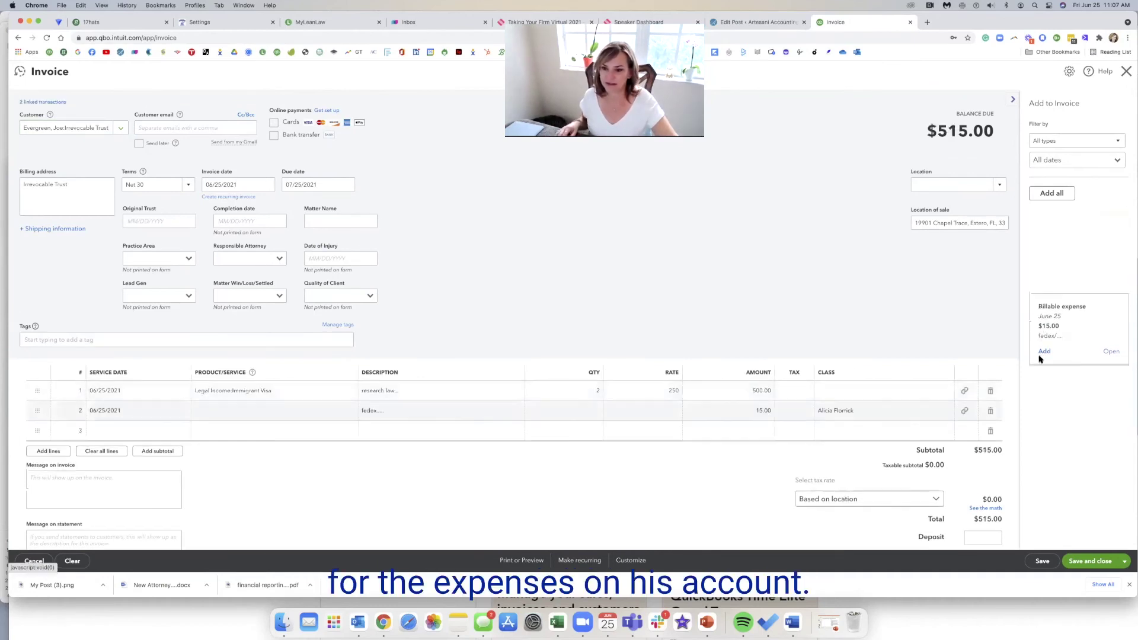
click(1044, 299)
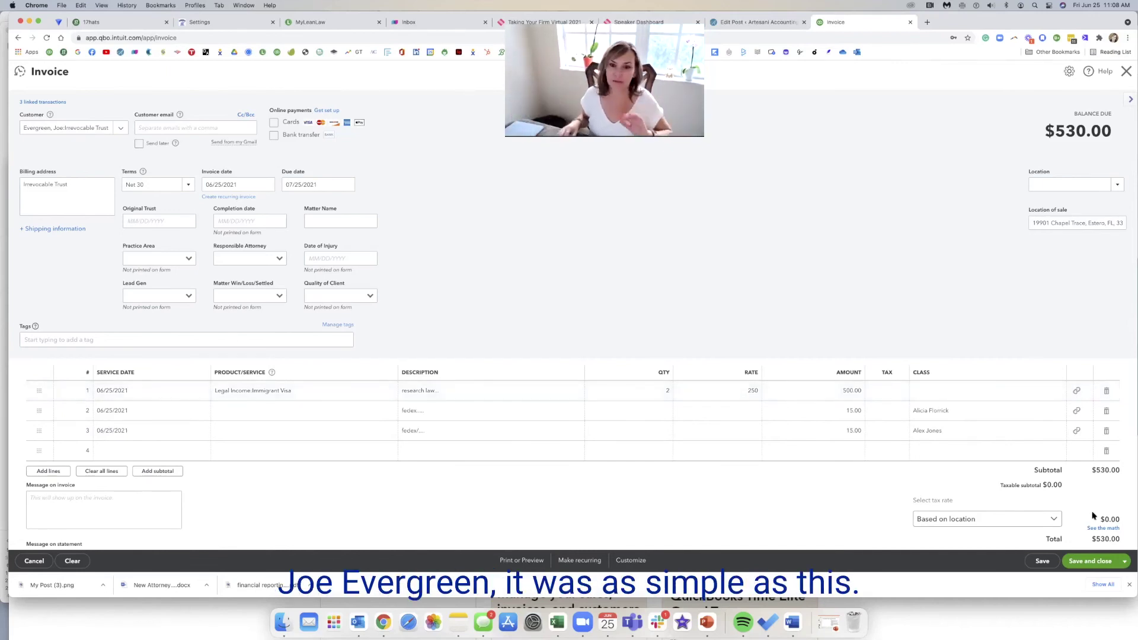
click(1054, 561)
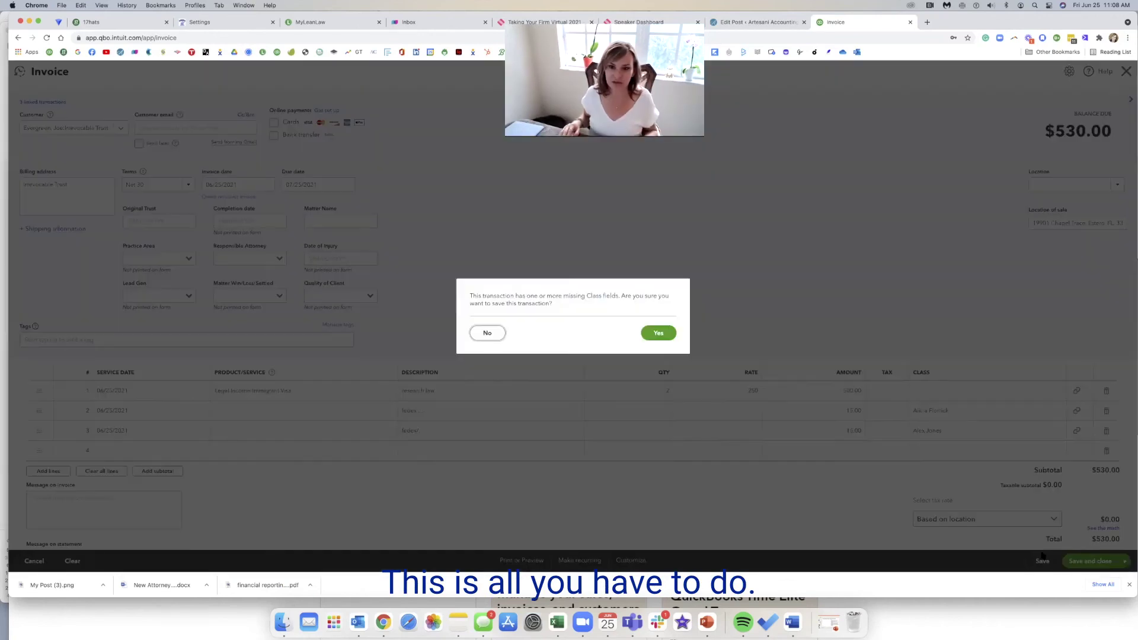
click(659, 333)
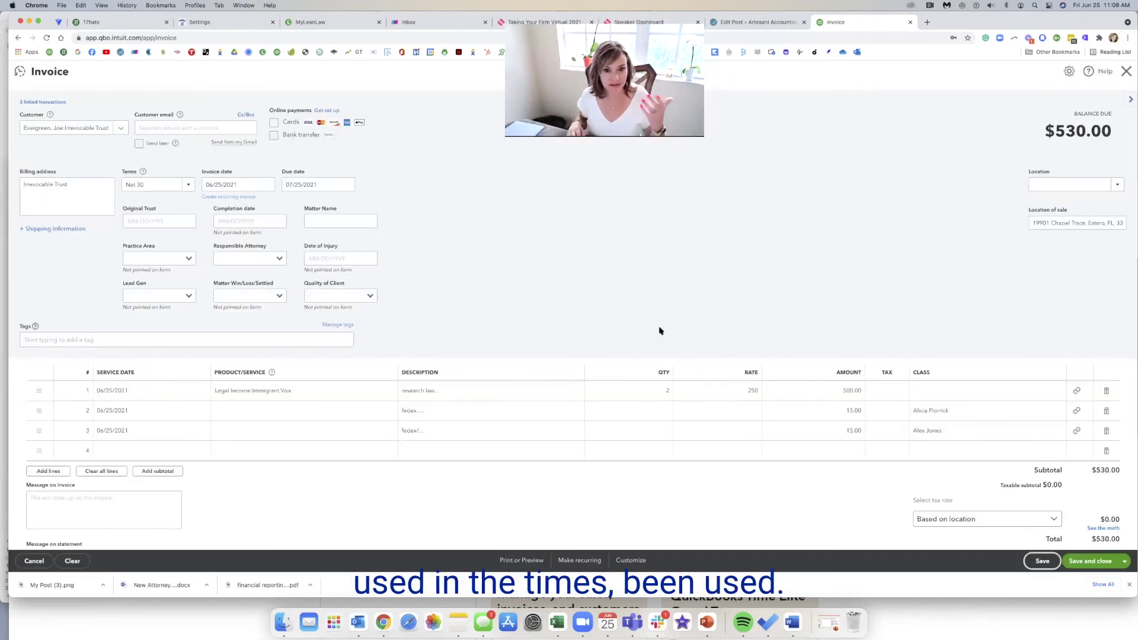